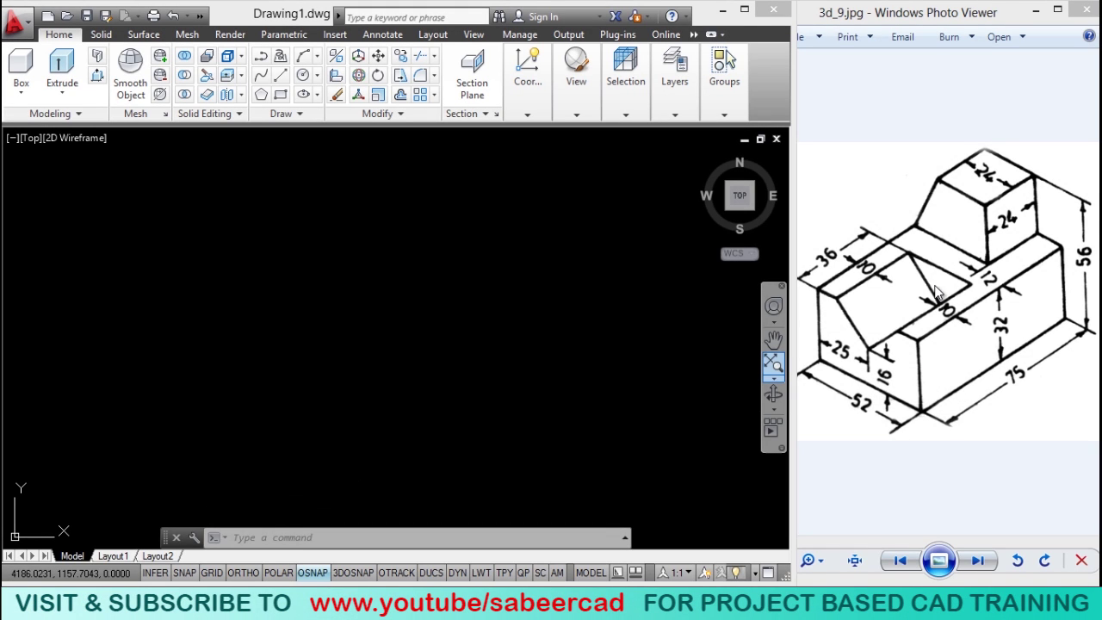
- Switch the empty model space from the top view to the SE Isometric view
click(925, 350)
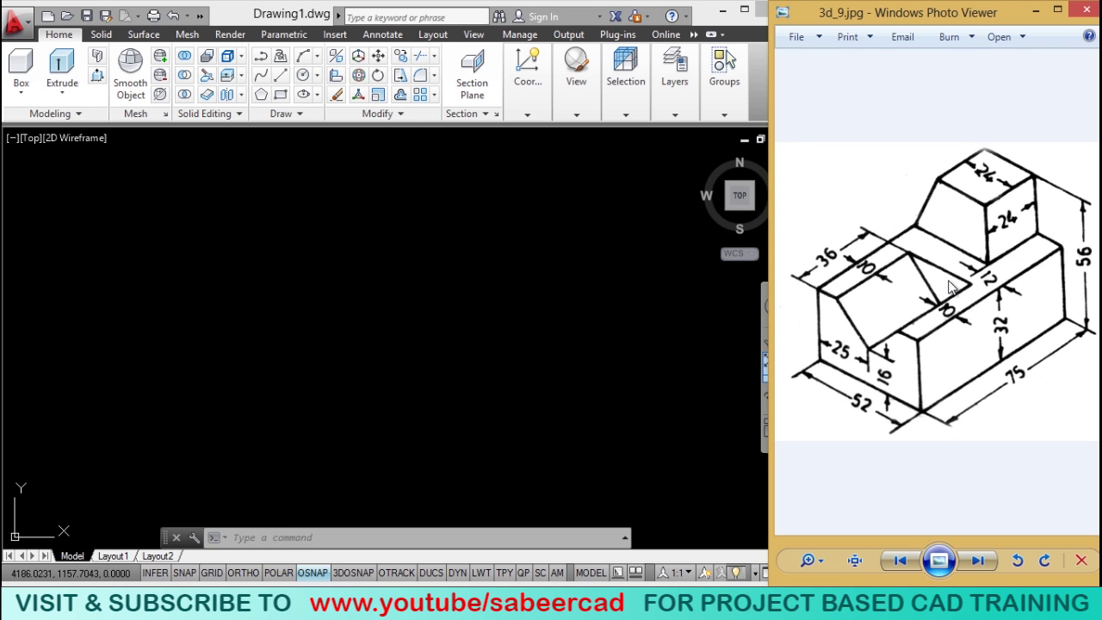
click(605, 297)
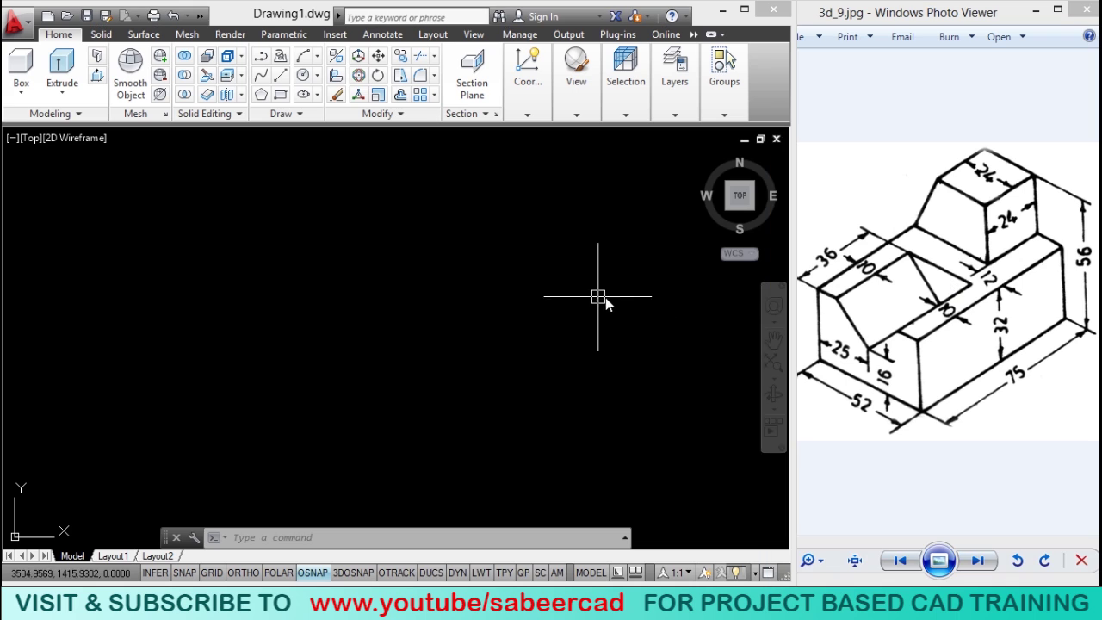
click(755, 213)
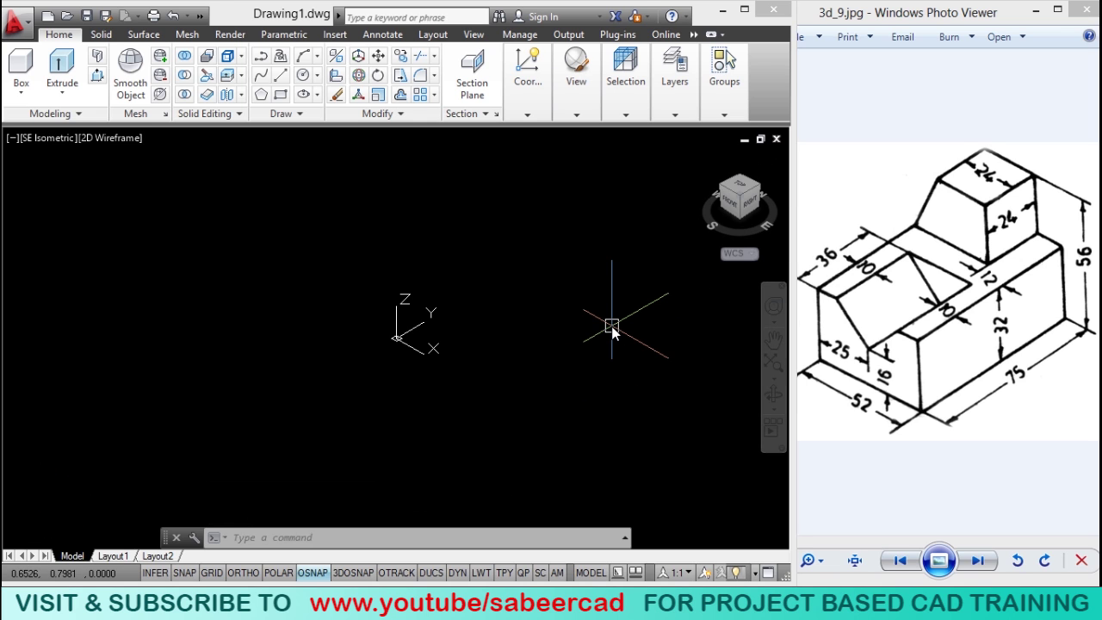
- Set the coordinate system to the Front orientation
click(822, 297)
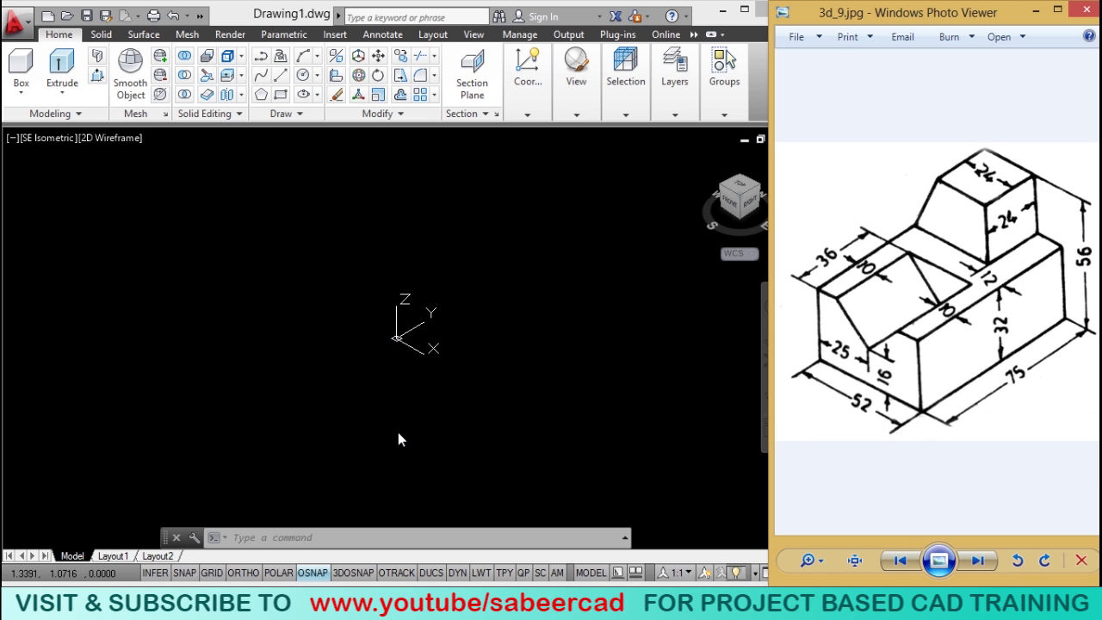
click(476, 38)
click(476, 35)
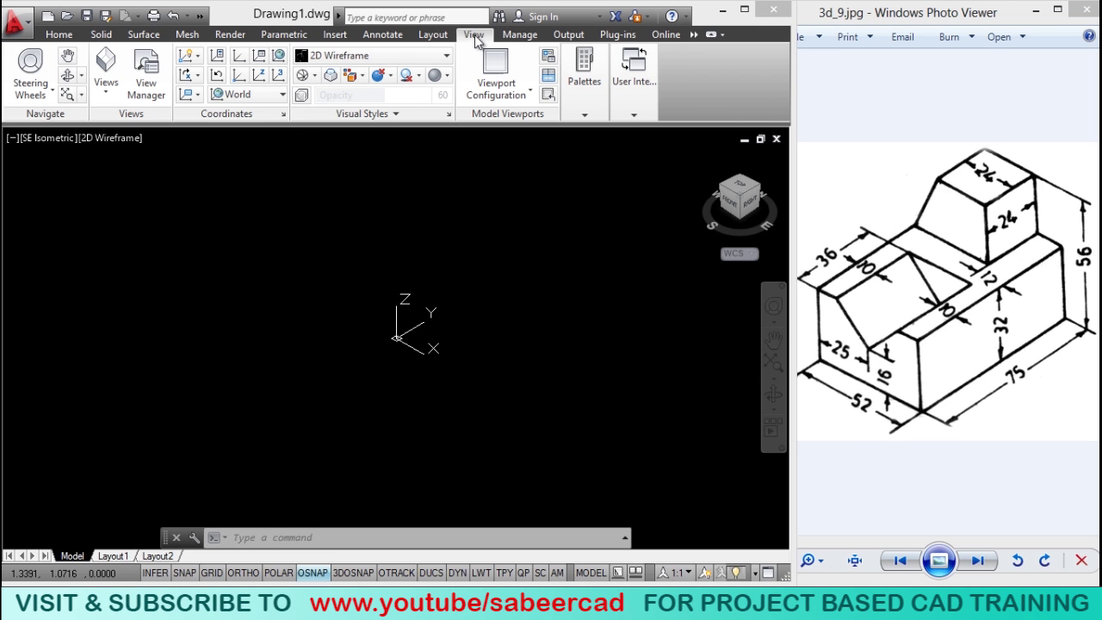
click(263, 96)
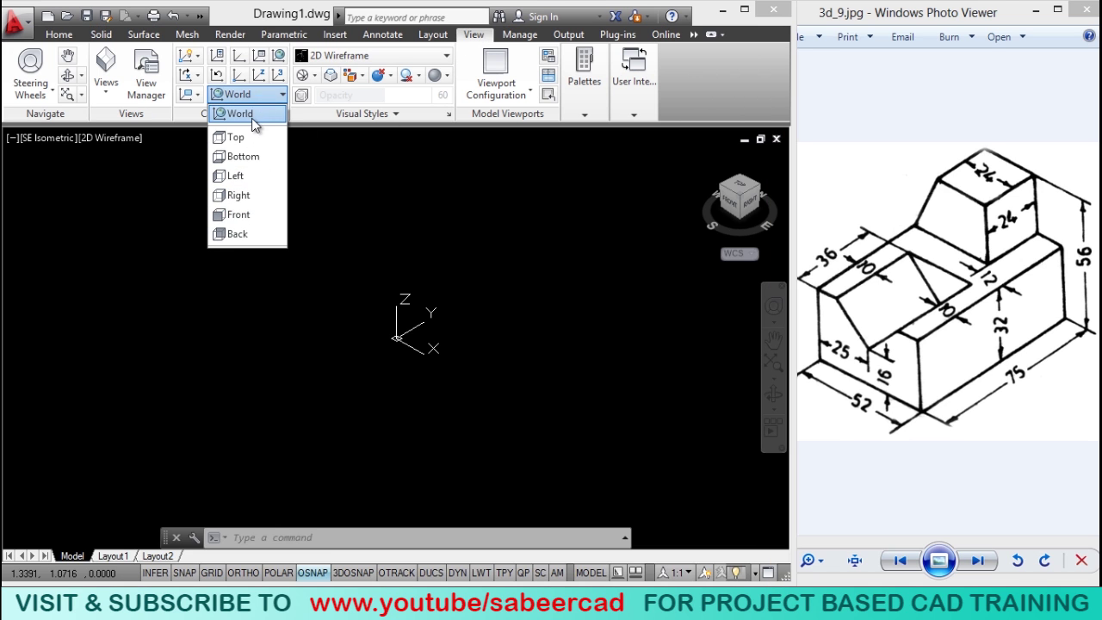
click(244, 214)
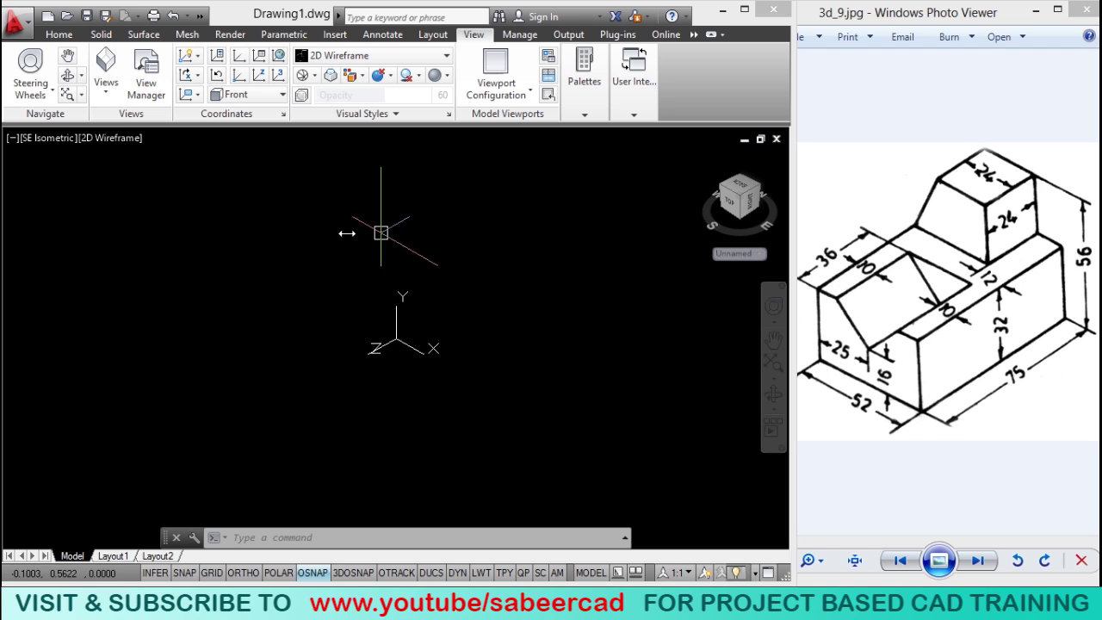
- Draw a rectangle by dimensions on the front plane, with a length of 52 and a width of 32
click(59, 36)
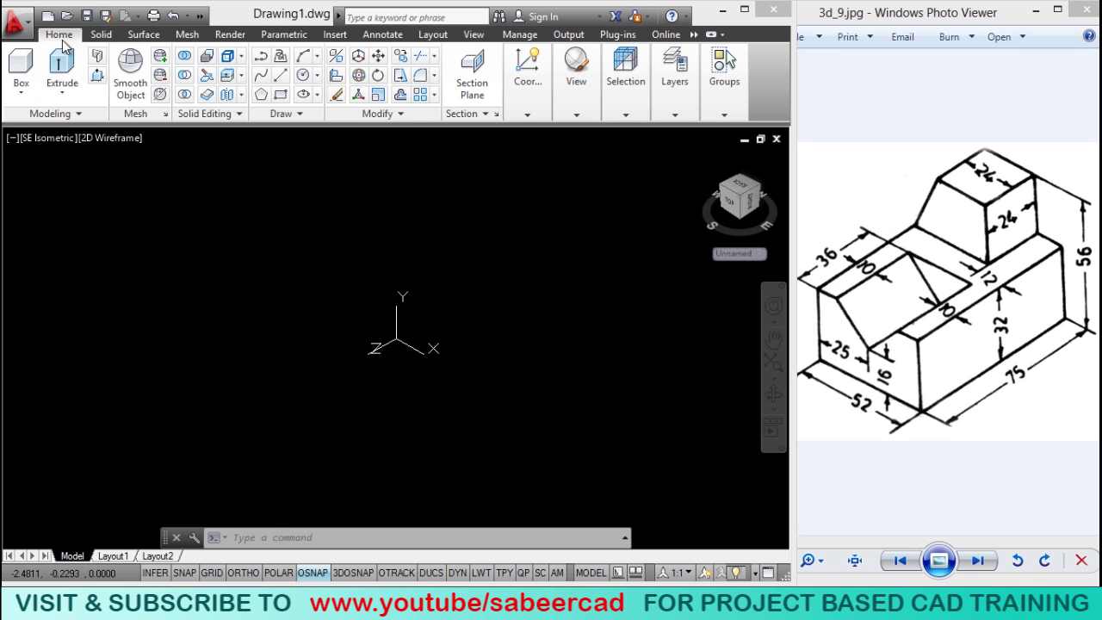
click(280, 94)
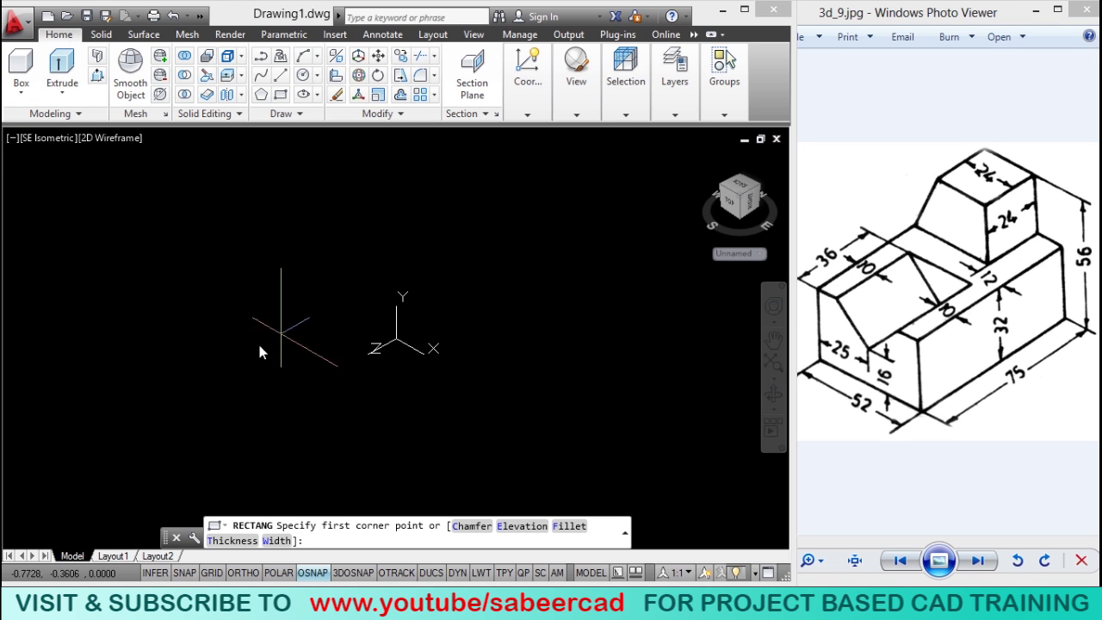
click(173, 432)
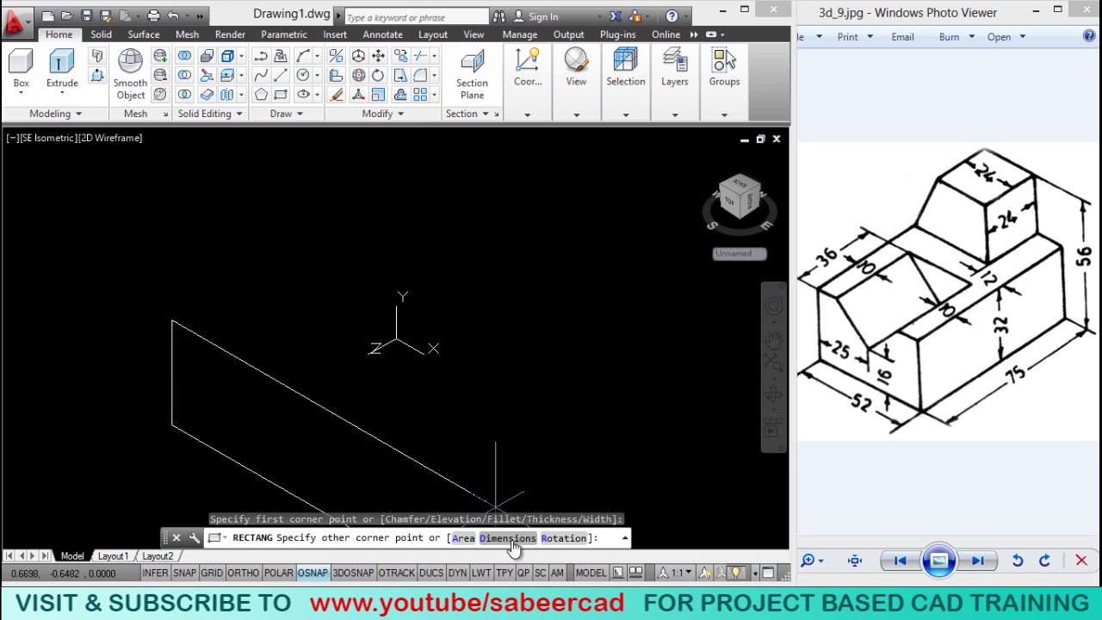
text(D)
key(Return)
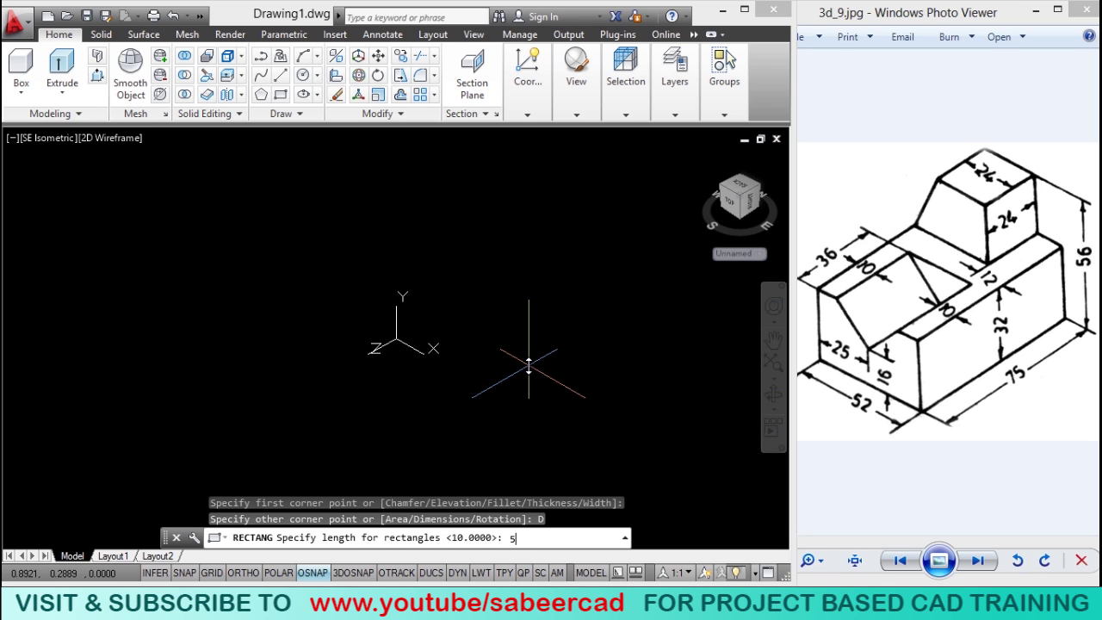
text(52)
key(Return)
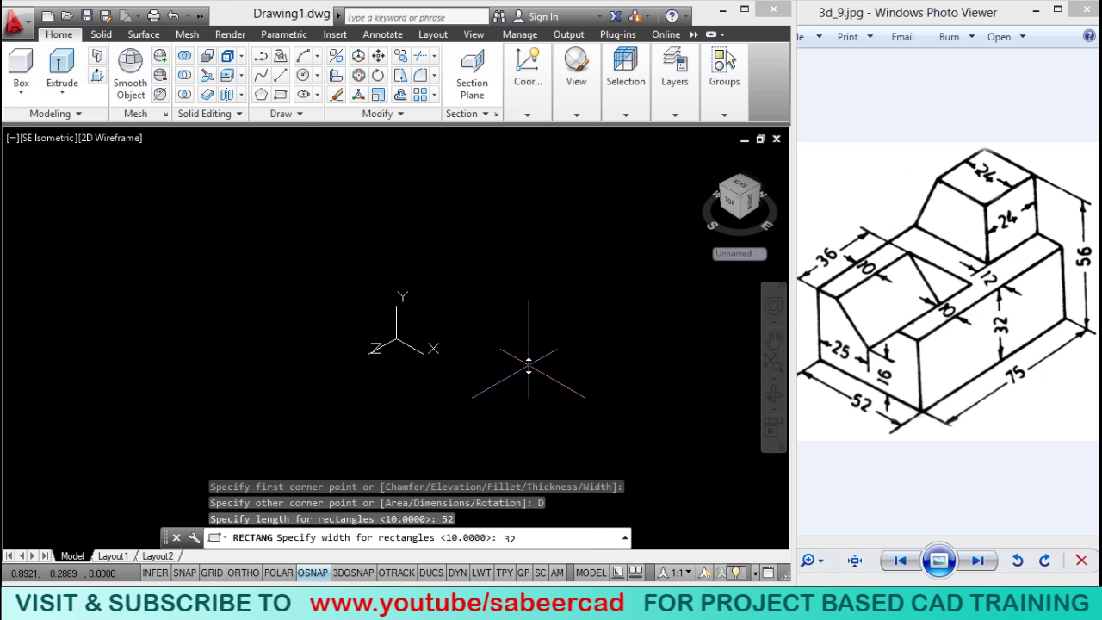
key(Return)
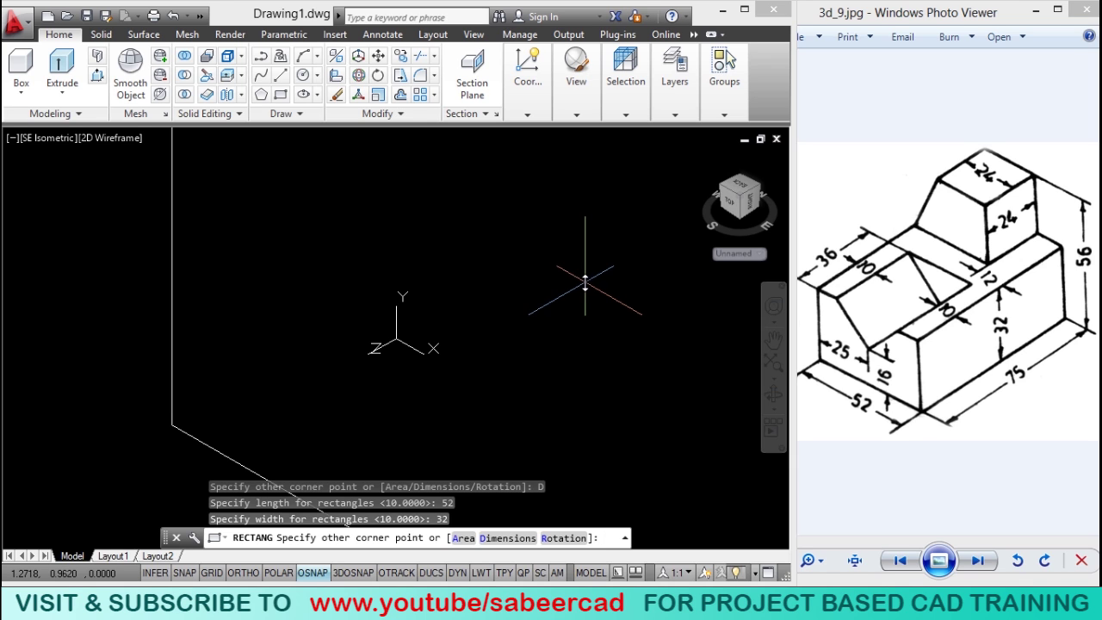
click(584, 280)
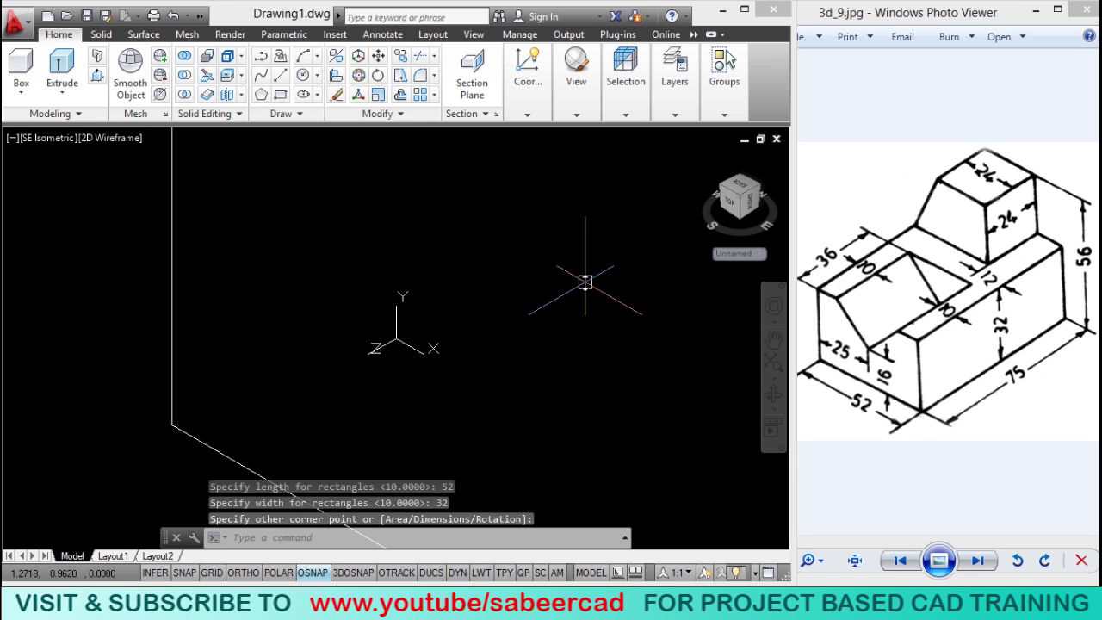
- Extrude the rectangle backward by -75 to form the base block
click(777, 367)
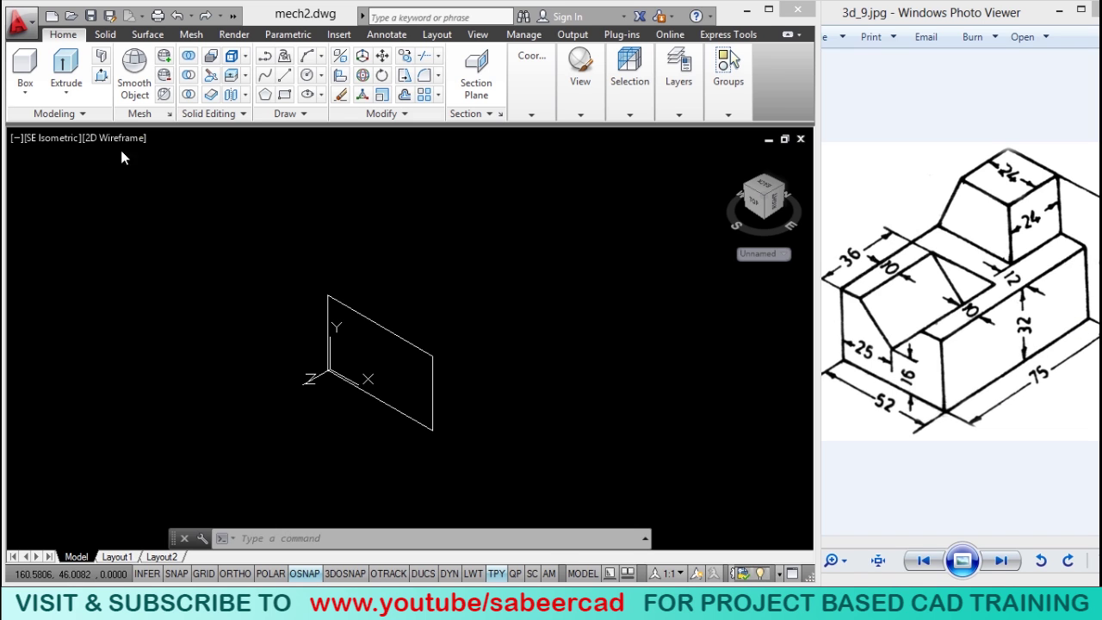
click(64, 89)
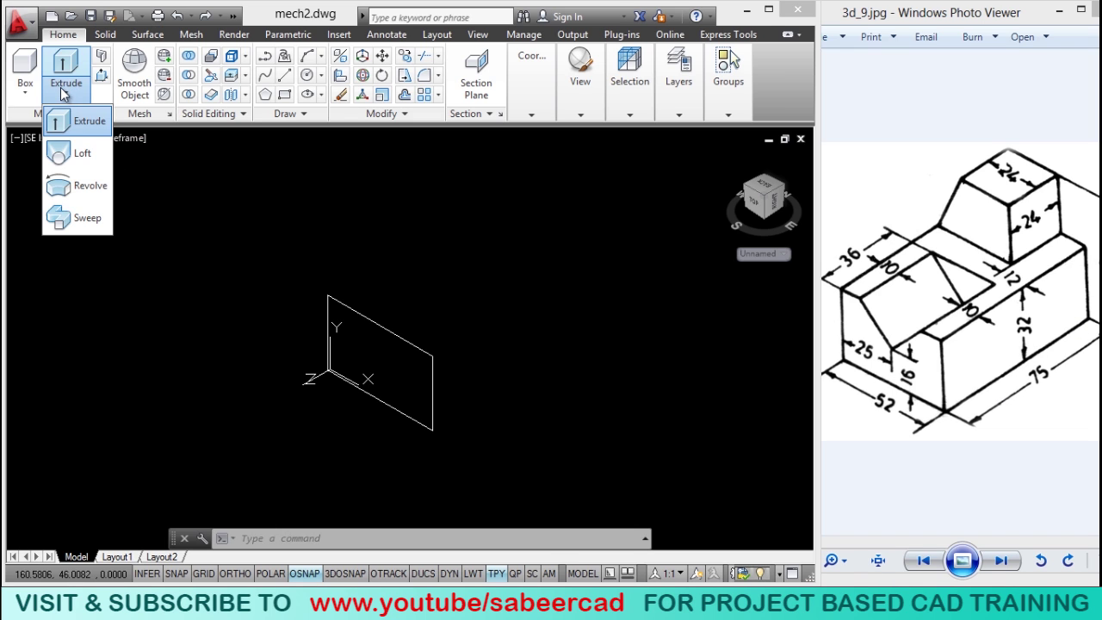
click(85, 120)
click(399, 337)
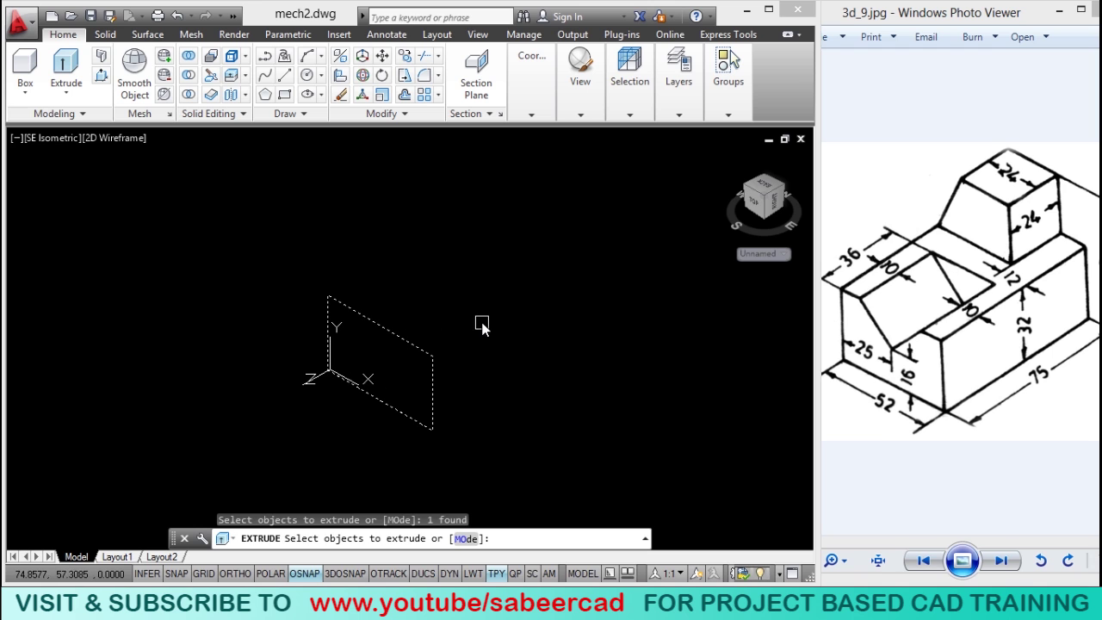
right_click(484, 326)
click(508, 332)
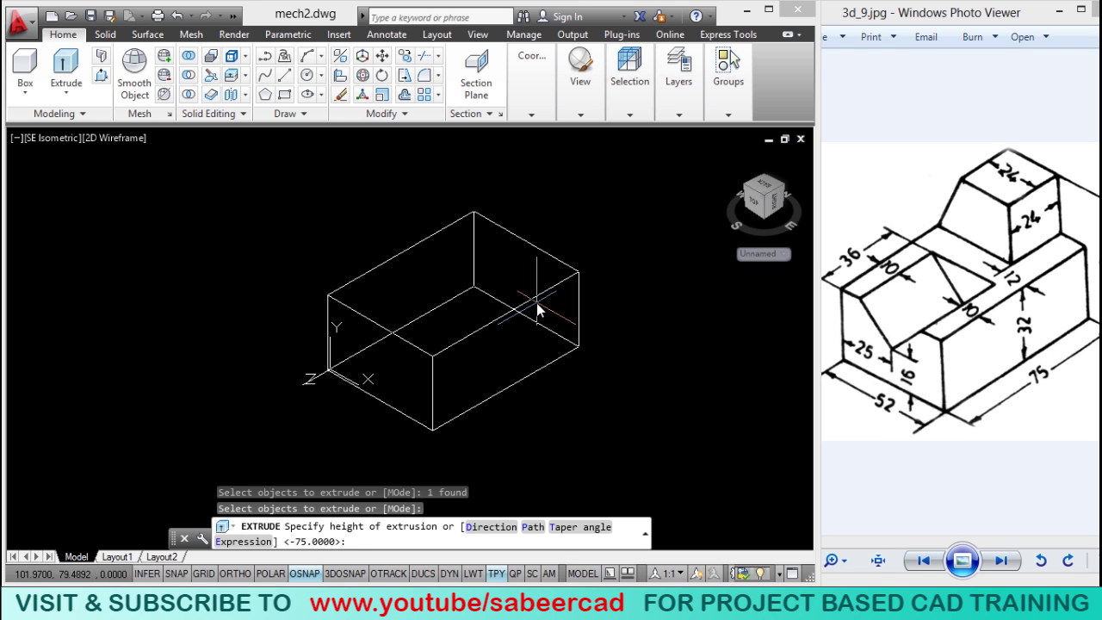
text(-75)
key(Return)
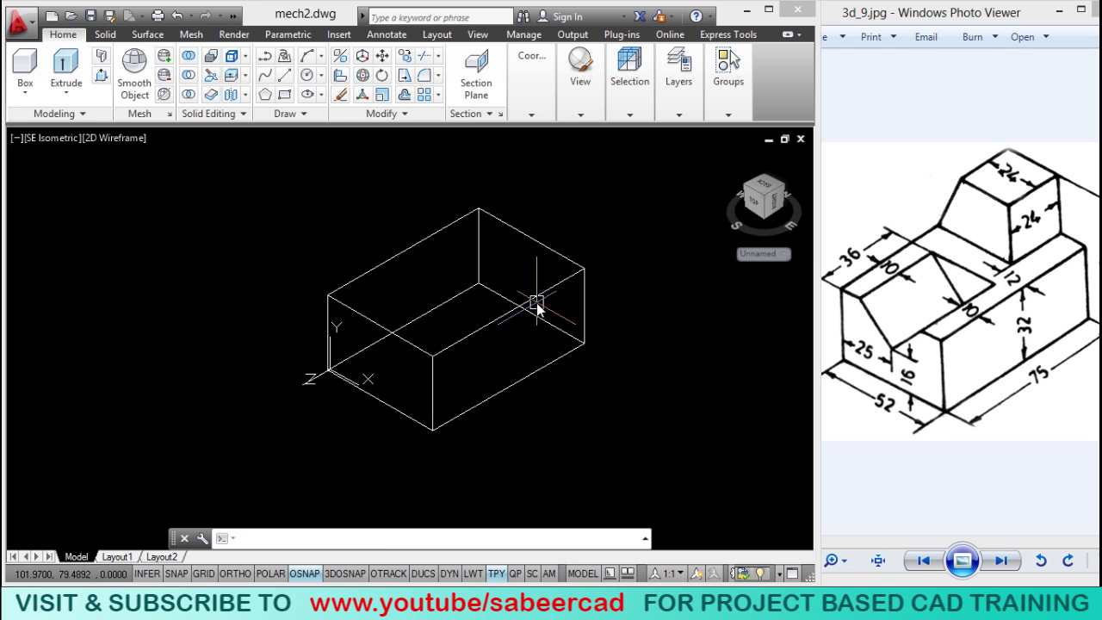
- Move the UCS origin to the lower-left corner of the block's front face
scroll(413, 320, up, 2)
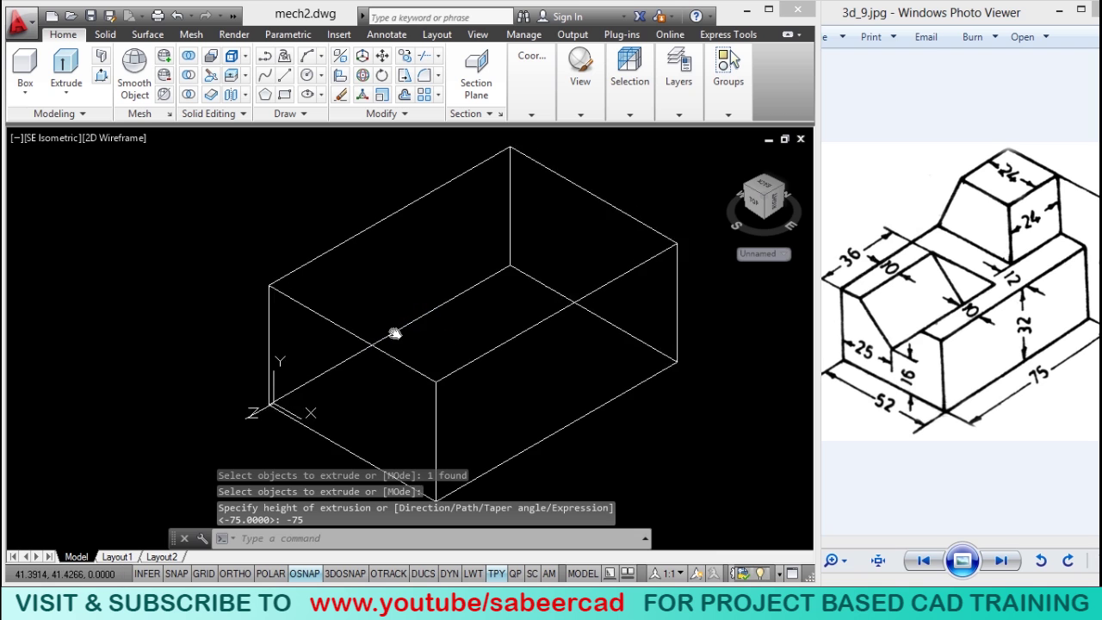
middle_drag(413, 320, 393, 335)
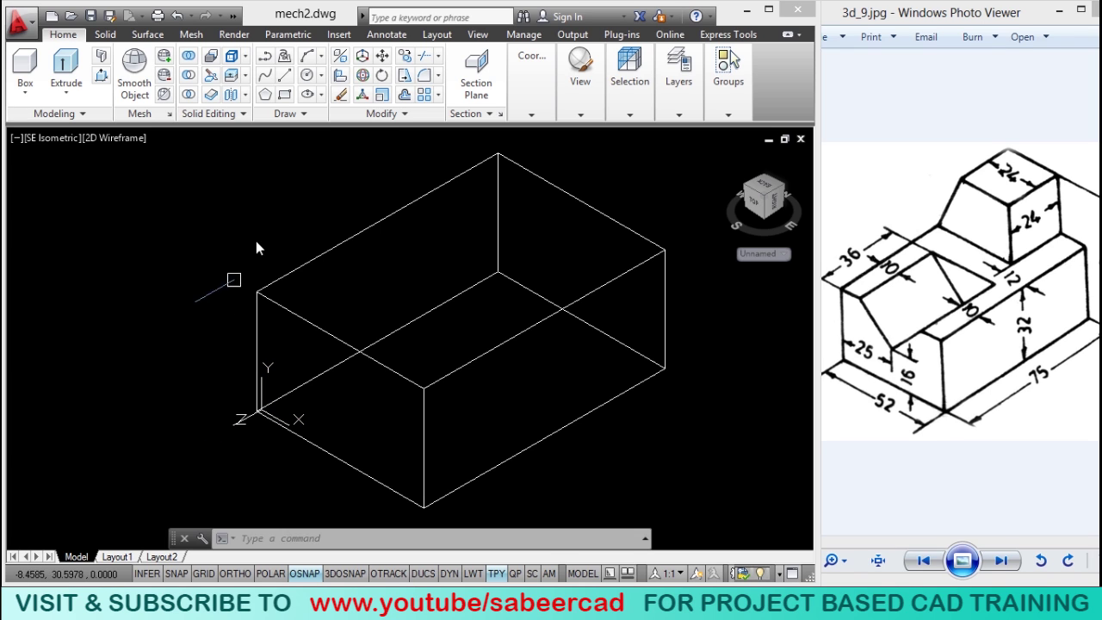
click(470, 37)
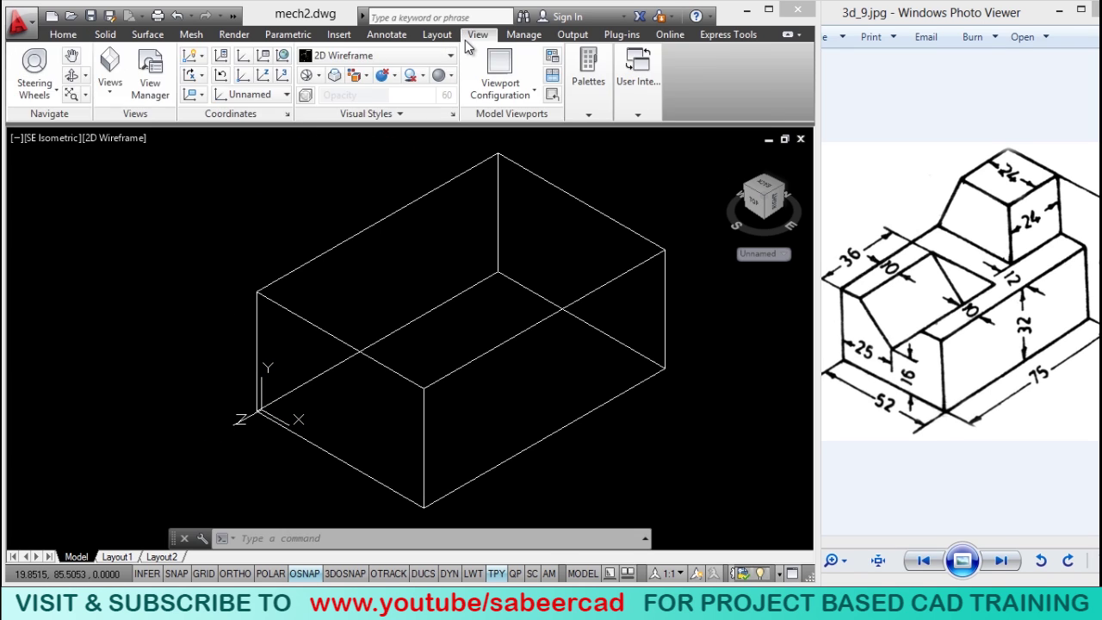
click(244, 78)
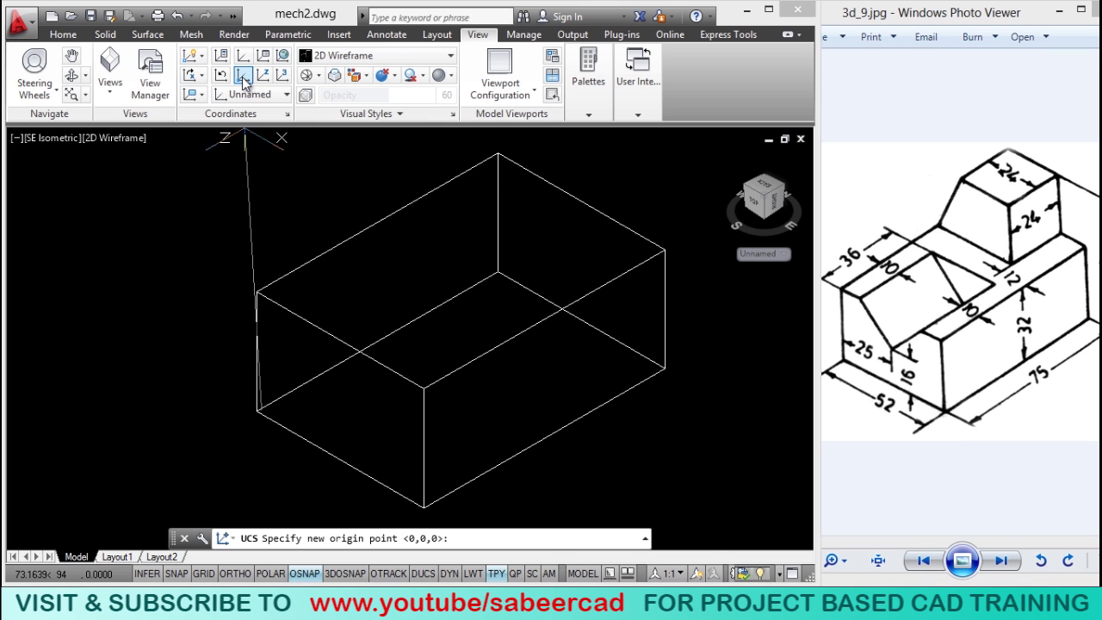
click(257, 412)
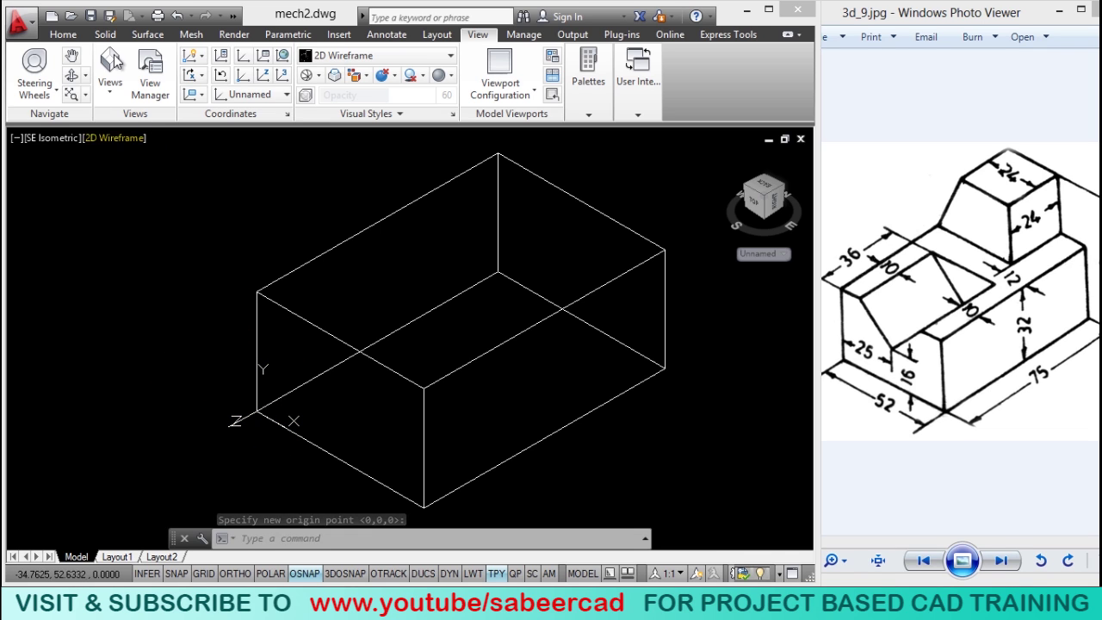
- Start a polyline for the V-groove profile at 10,32 on the block's front face, with object snap turned off
click(67, 35)
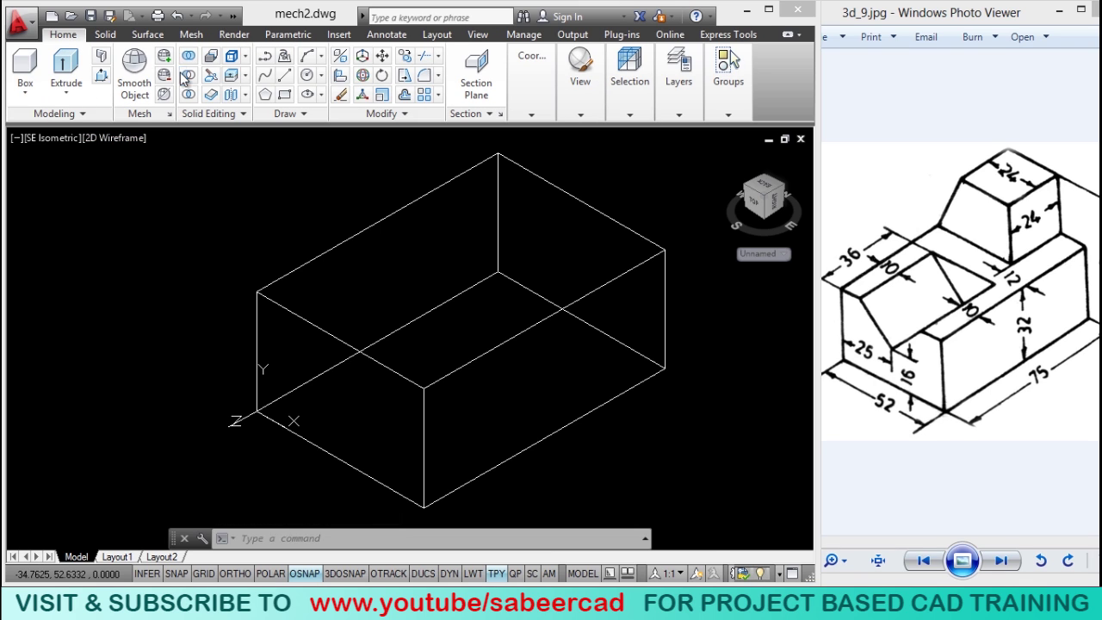
click(264, 58)
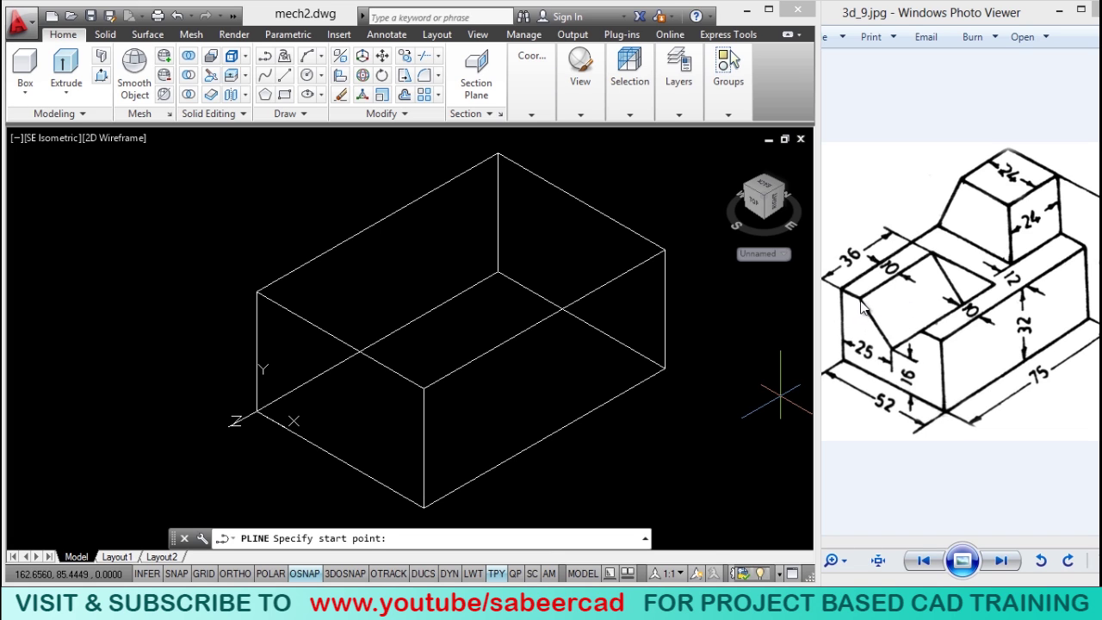
key(Escape)
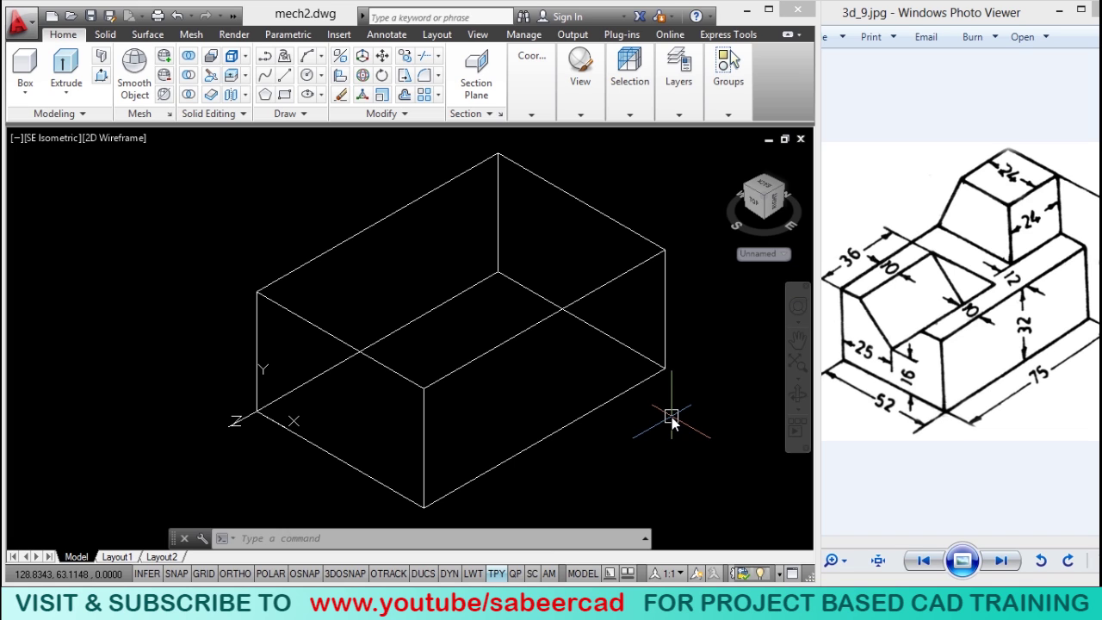
text(pl)
key(Return)
key(F3)
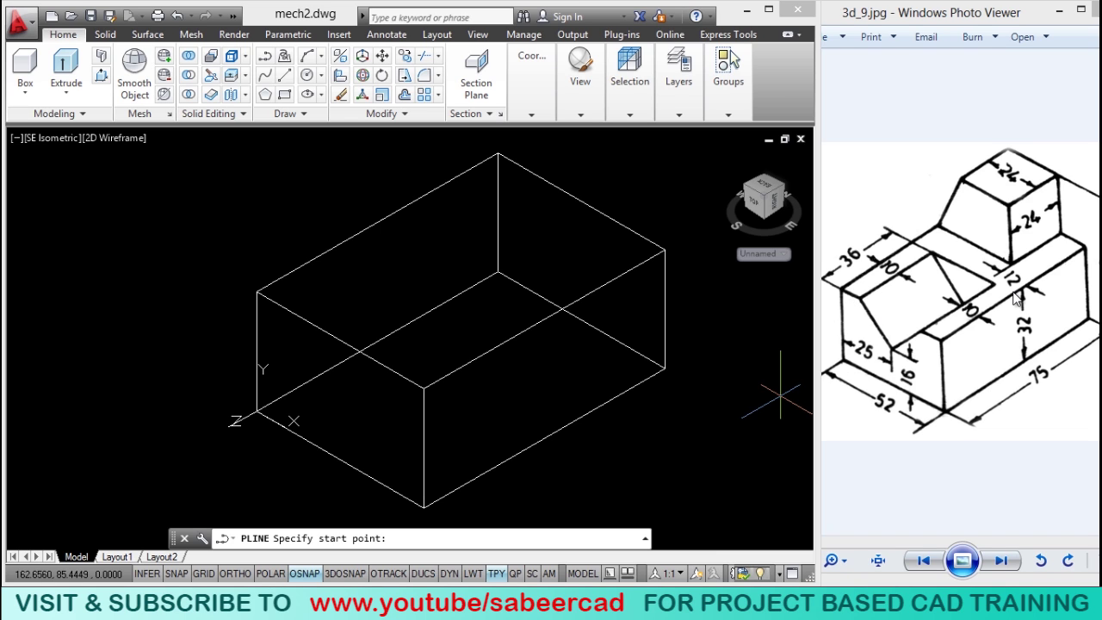
key(F3)
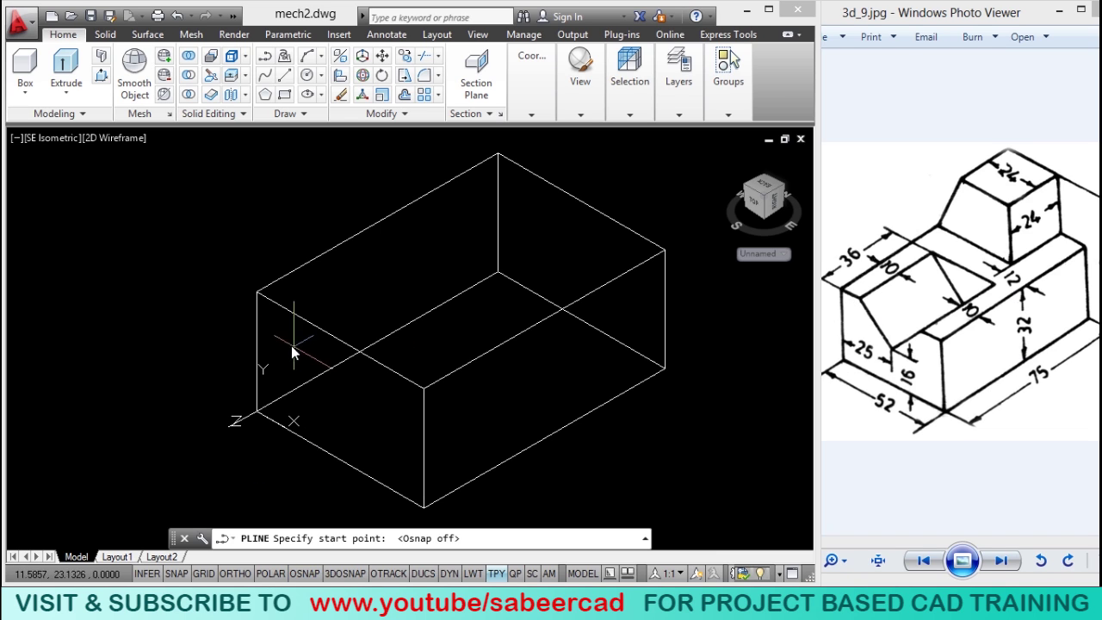
click(864, 308)
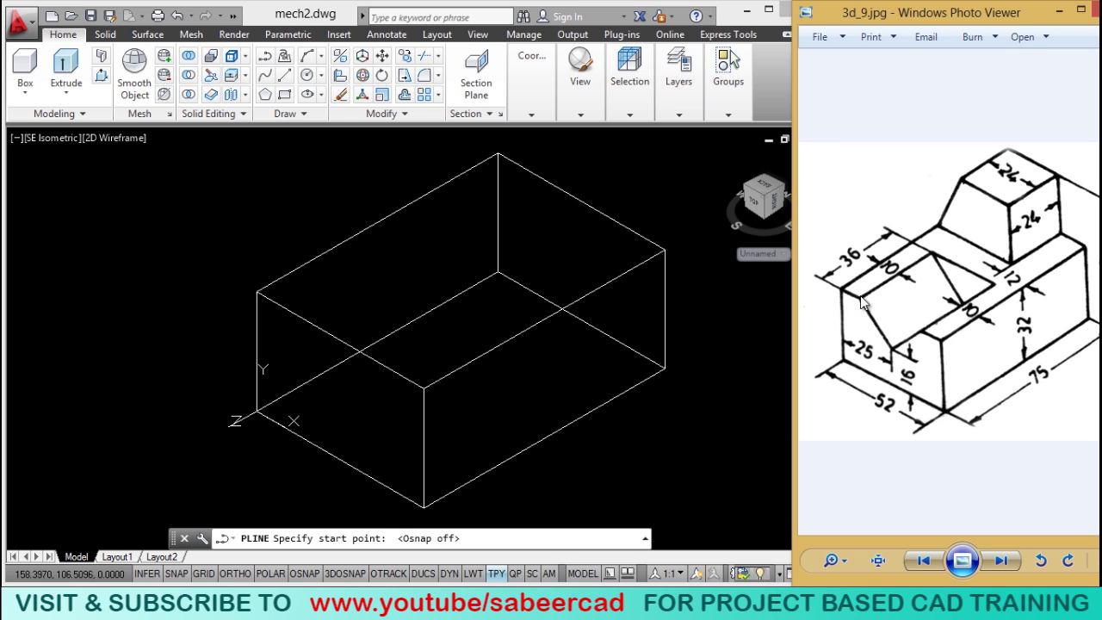
click(284, 334)
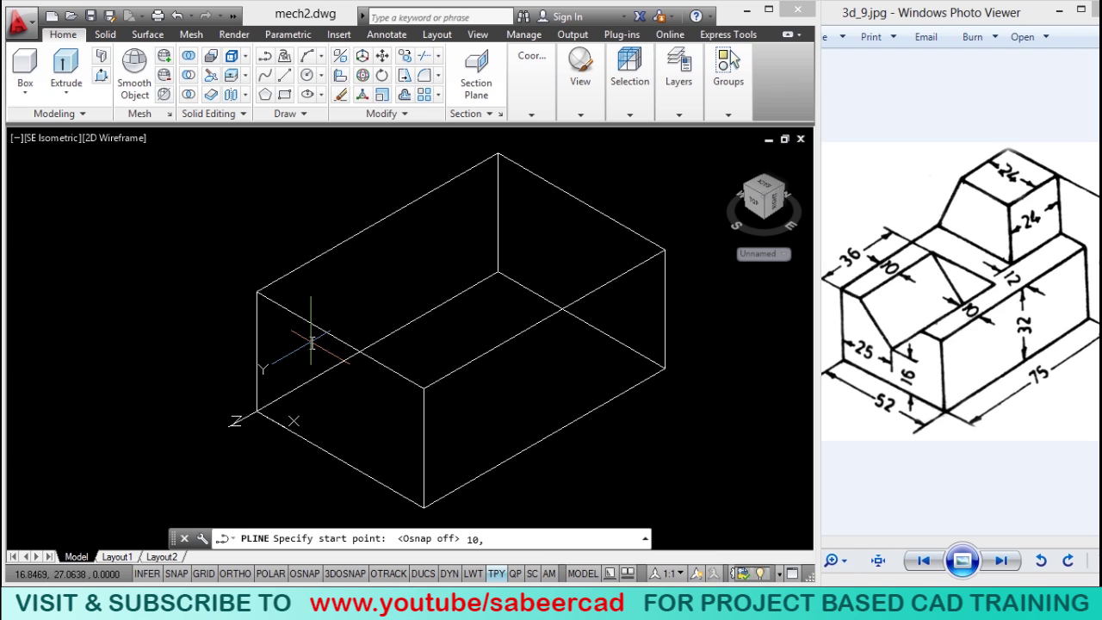
text(10,32)
key(Return)
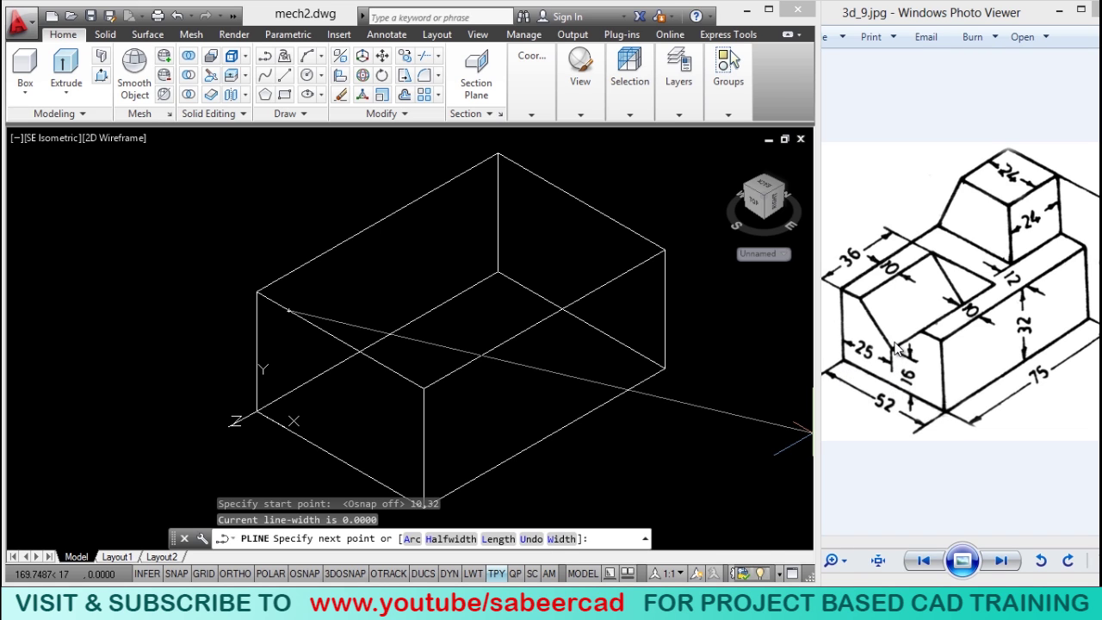
- Continue the V-groove polyline through 25,16 and 42,32, and close it into a triangle on the front face
text(6)
key(Return)
click(338, 398)
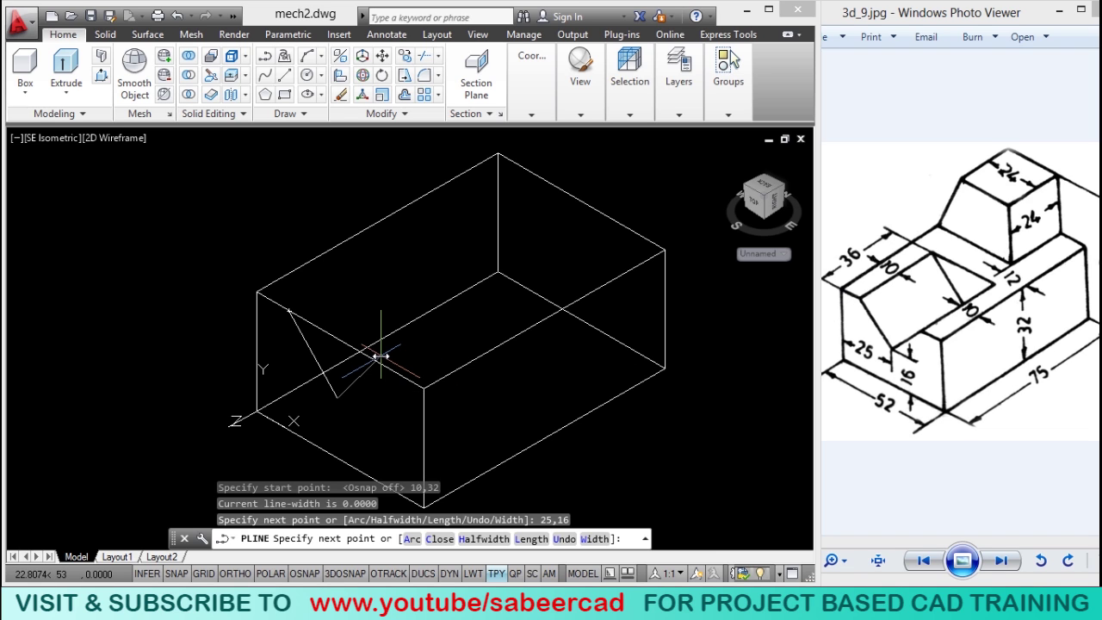
text(2,32)
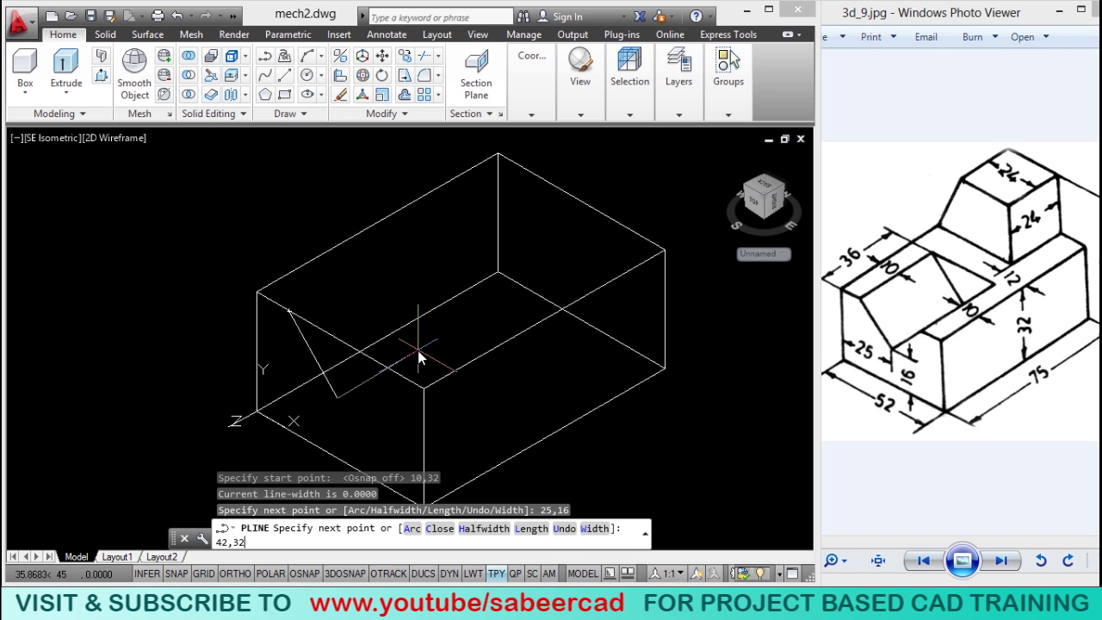
key(Return)
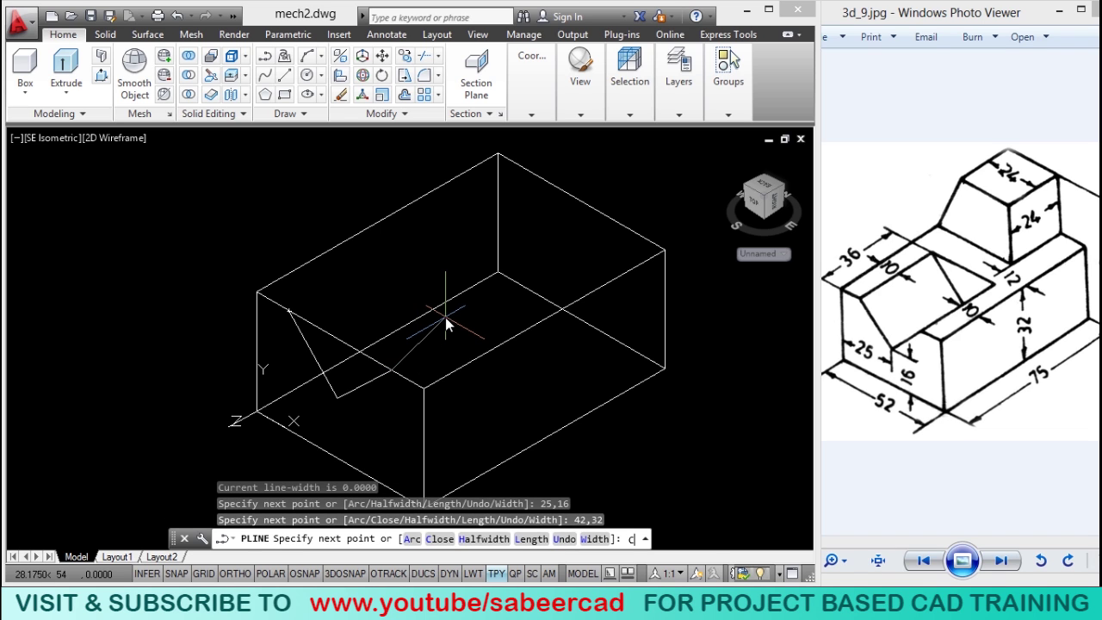
text(c)
key(Return)
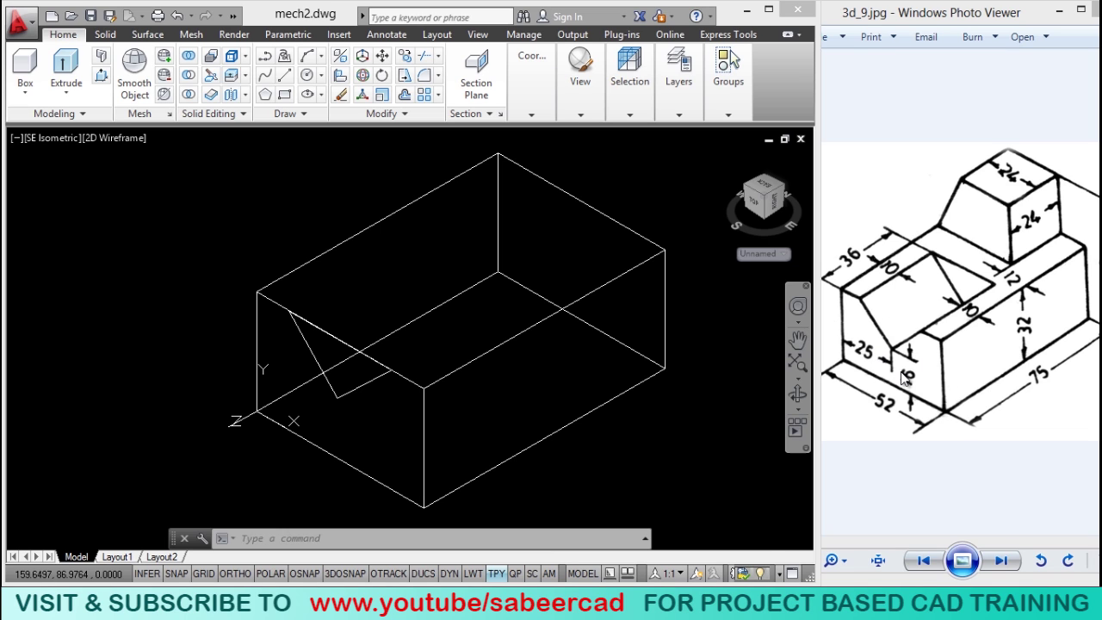
- Cut the V-groove by press-pulling the triangular area on the front face by -36 into the block
click(342, 333)
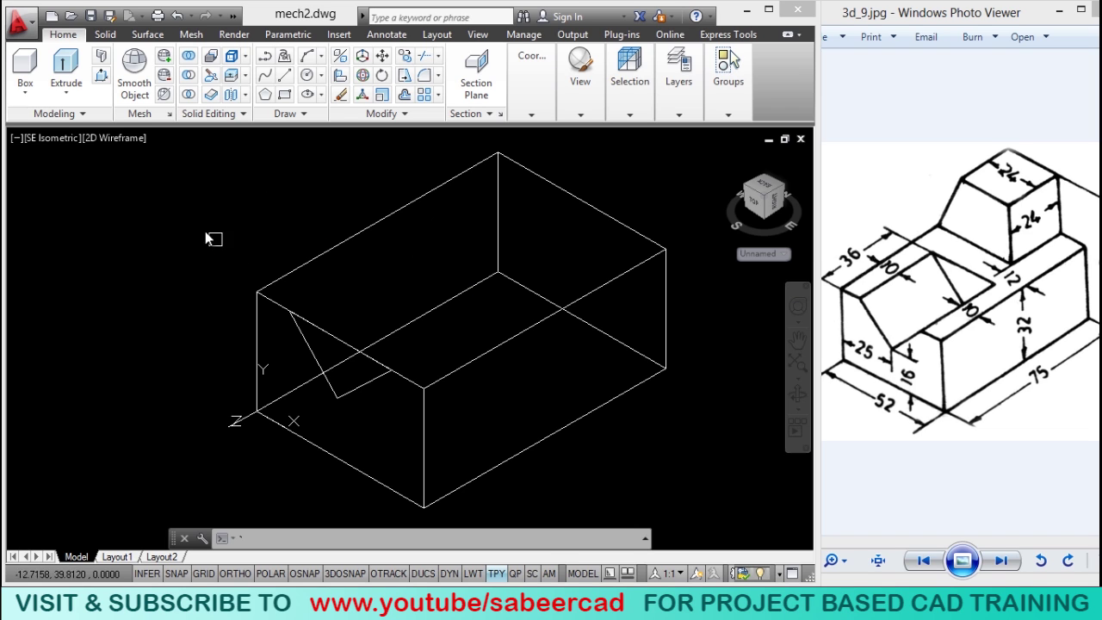
click(101, 76)
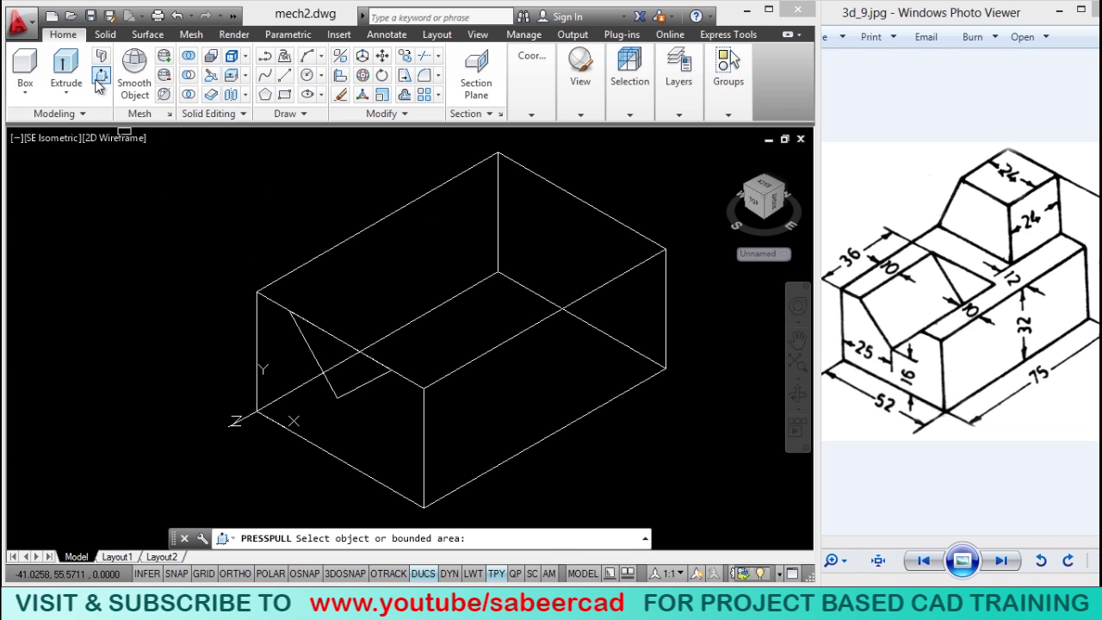
click(342, 371)
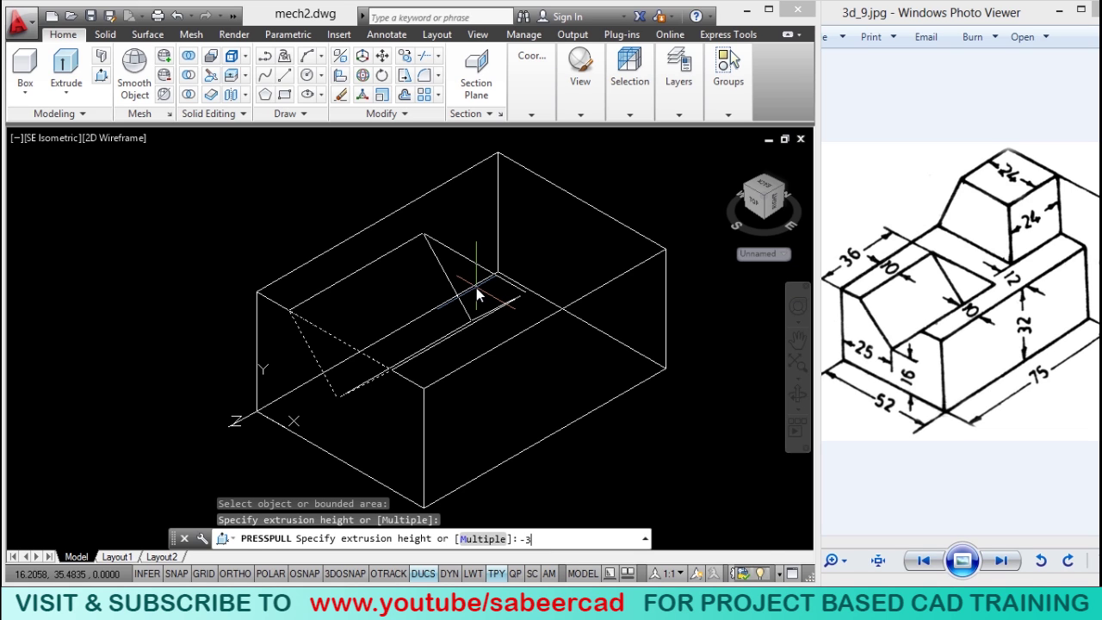
text(-36)
key(Return)
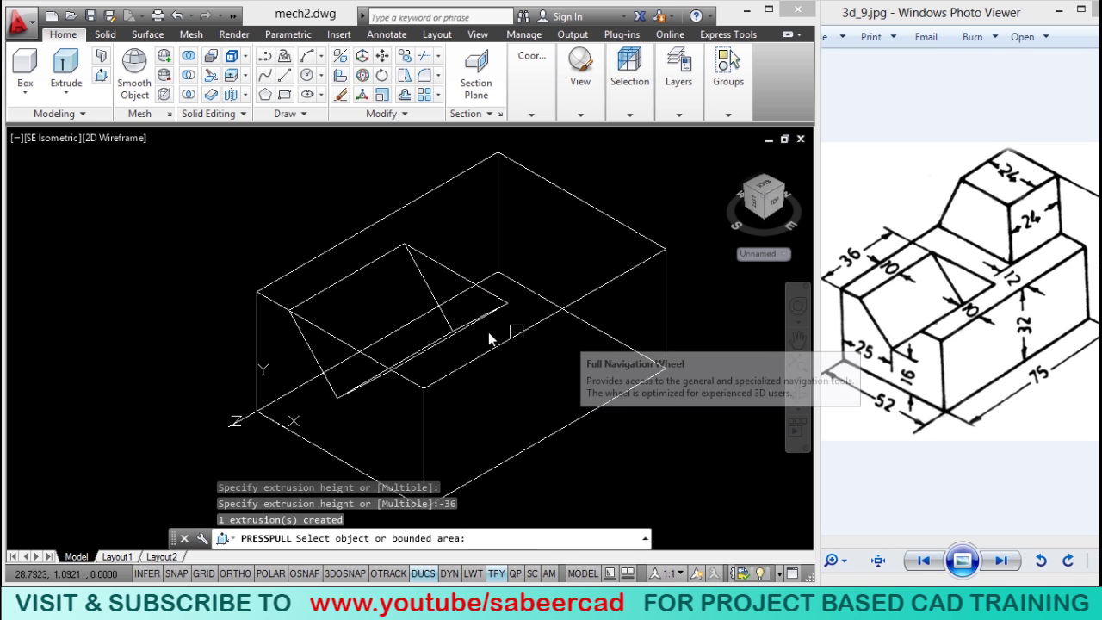
- Switch the view to the Realistic visual style and erase the leftover triangular groove profile from the front face
click(102, 138)
click(155, 226)
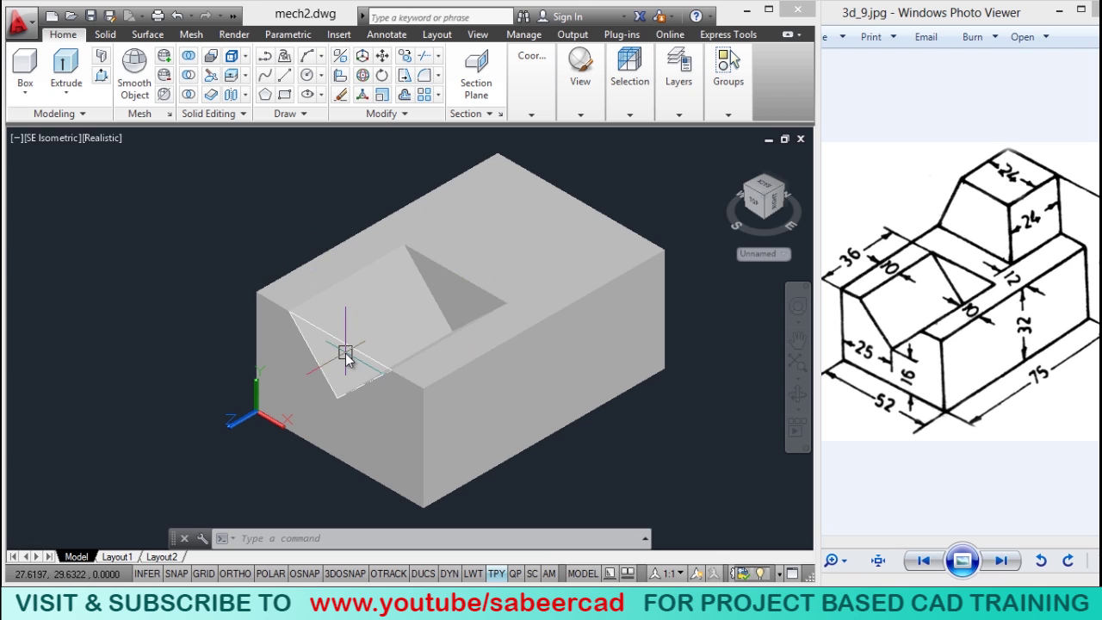
click(210, 256)
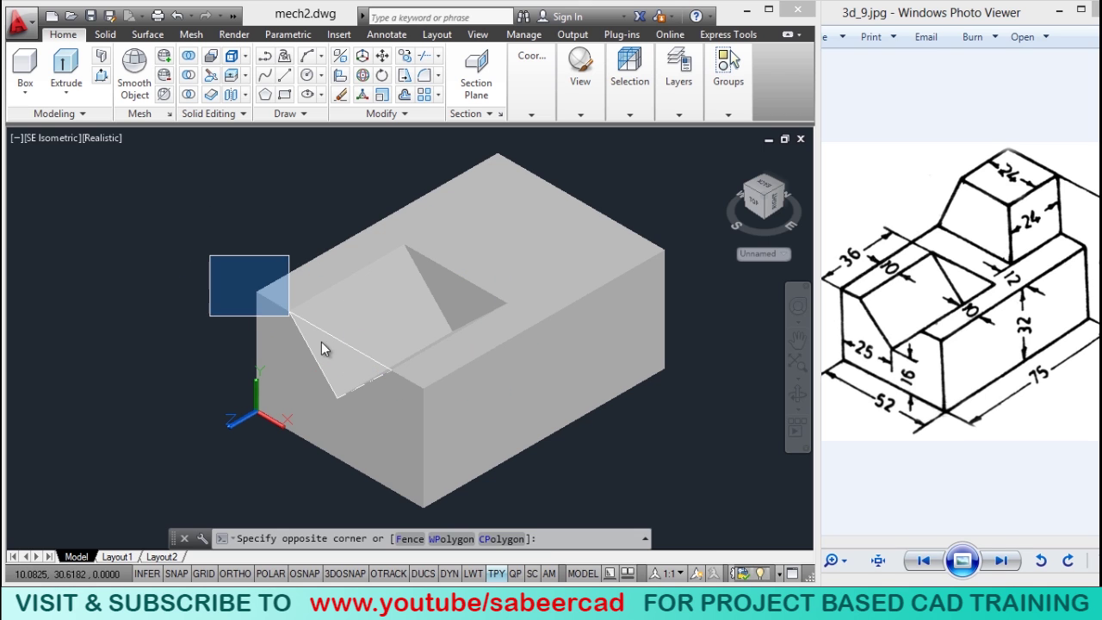
click(431, 422)
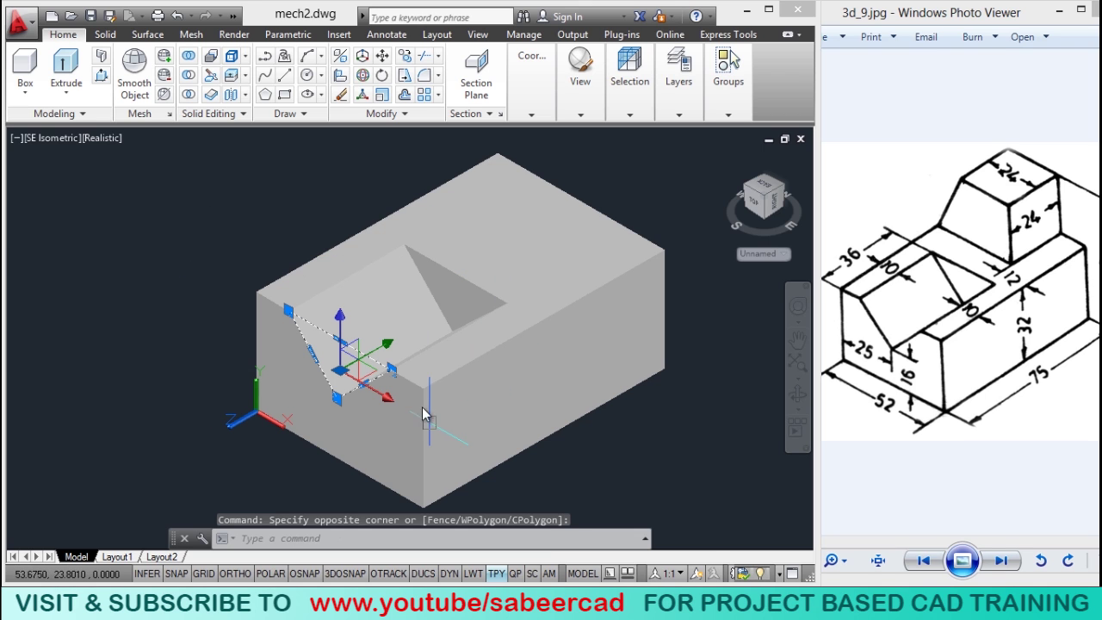
click(342, 95)
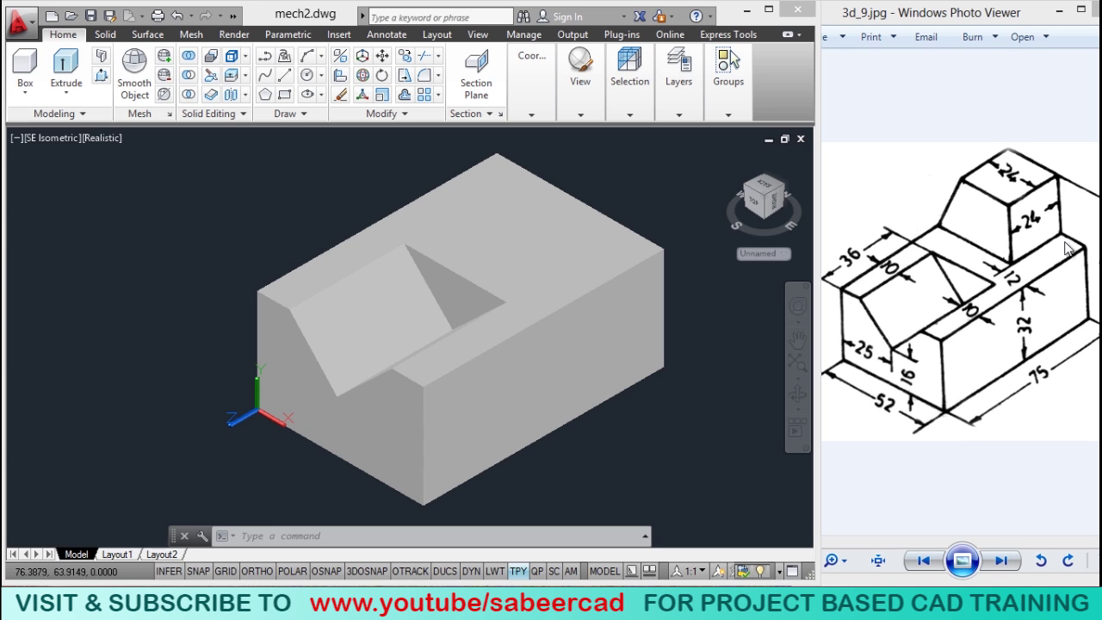
- Start a polyline for the raised block's profile at 42,32,-75 on the base's rear upper edge
click(351, 310)
middle_drag(351, 310, 252, 169)
click(264, 76)
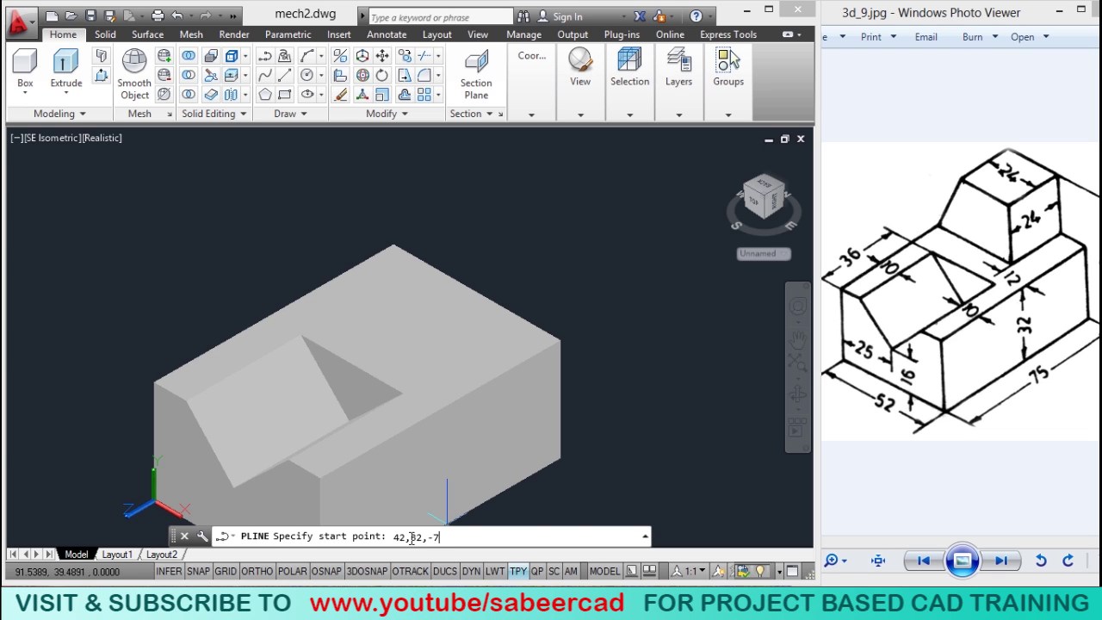
text(5)
key(Return)
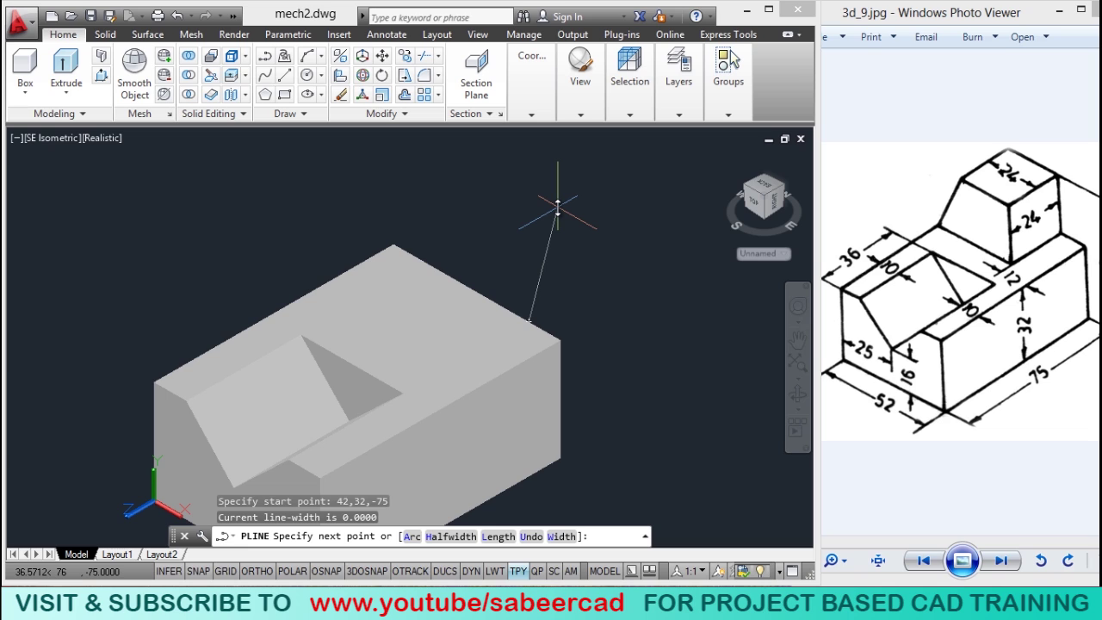
- With ortho on, draw the profile's vertical segment 24 upward and its top segment 24 in the negative X direction
key(F8)
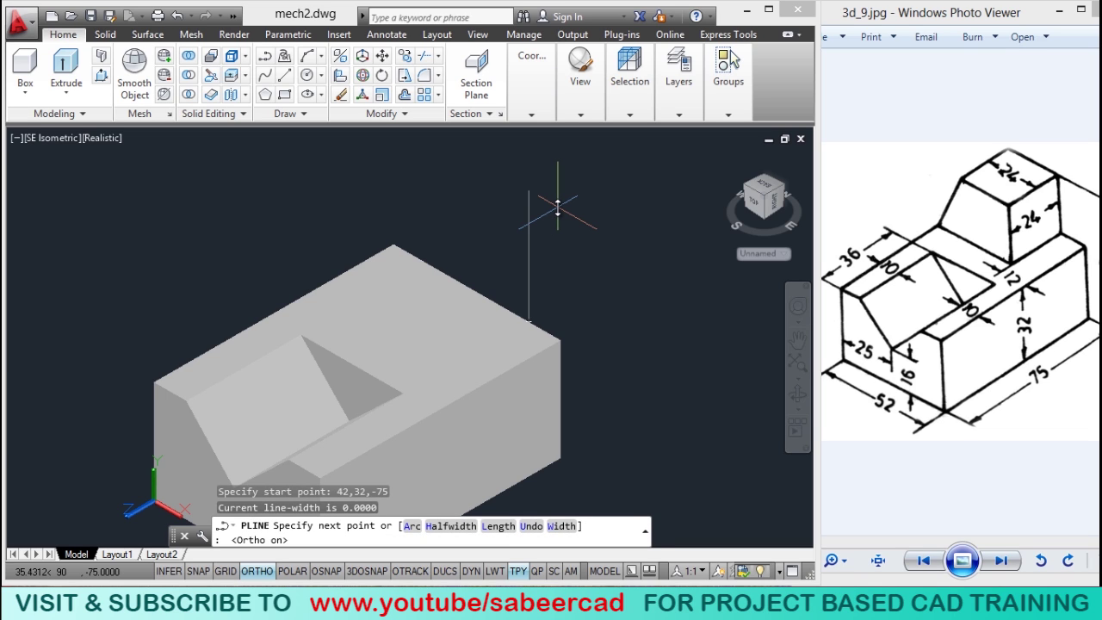
drag(947, 12, 929, 12)
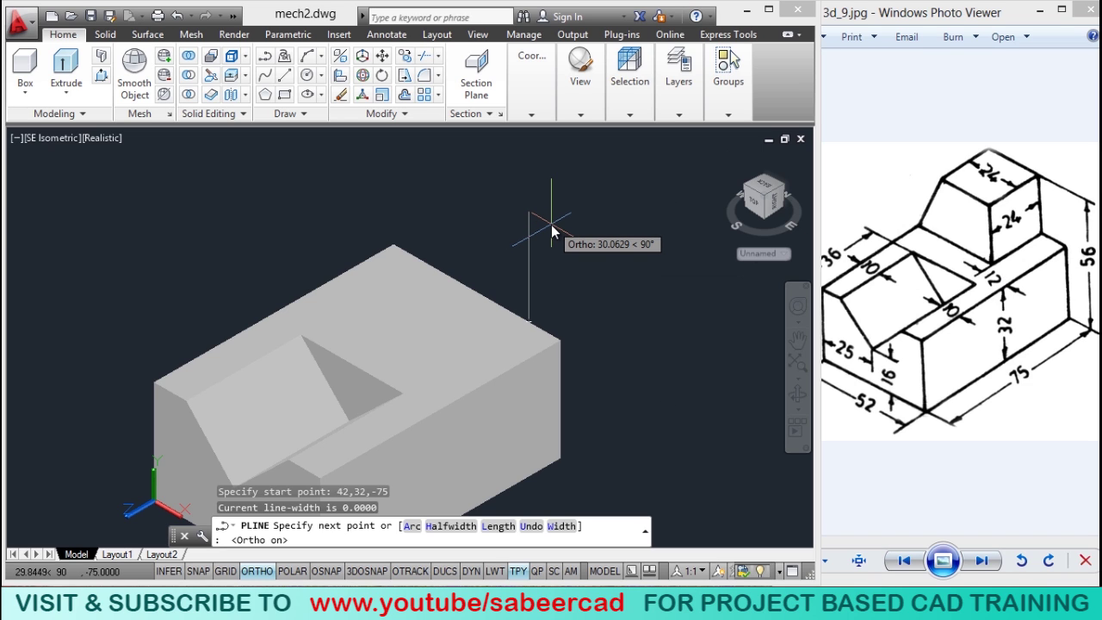
text(24)
key(Return)
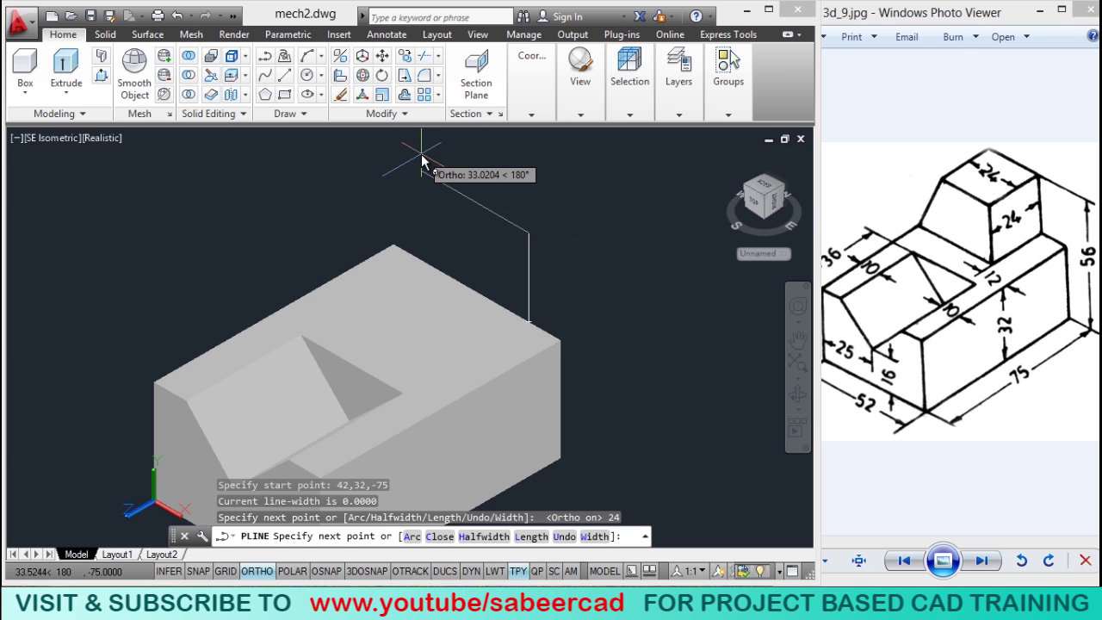
text(24)
key(Return)
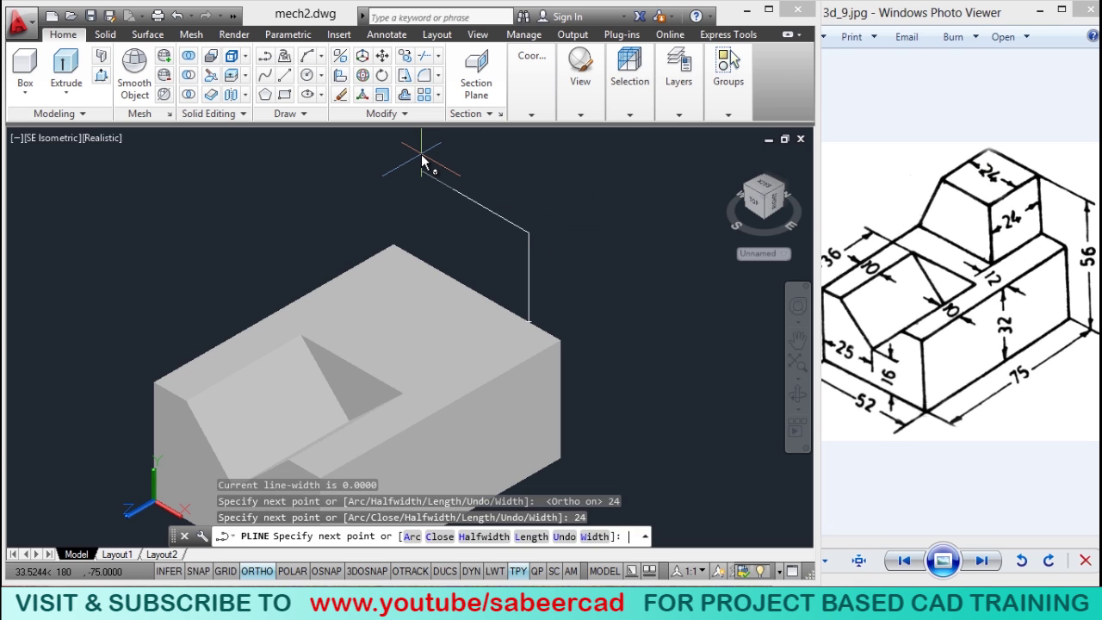
- Turn on object snap, run the sloped segment to the base's rear upper-left corner, and close the profile
click(395, 246)
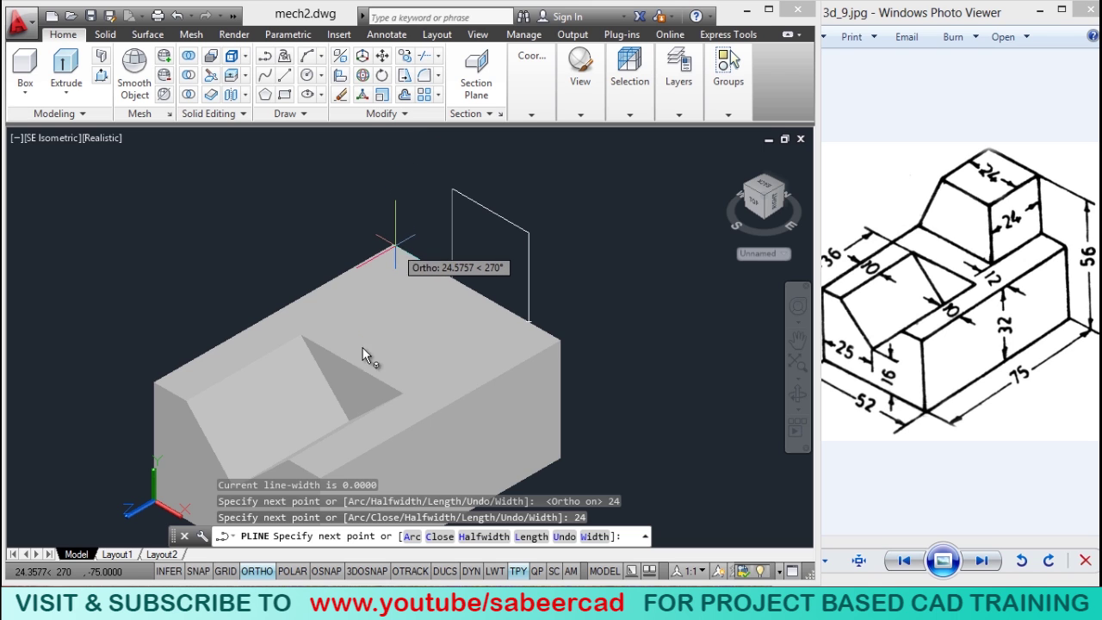
click(326, 571)
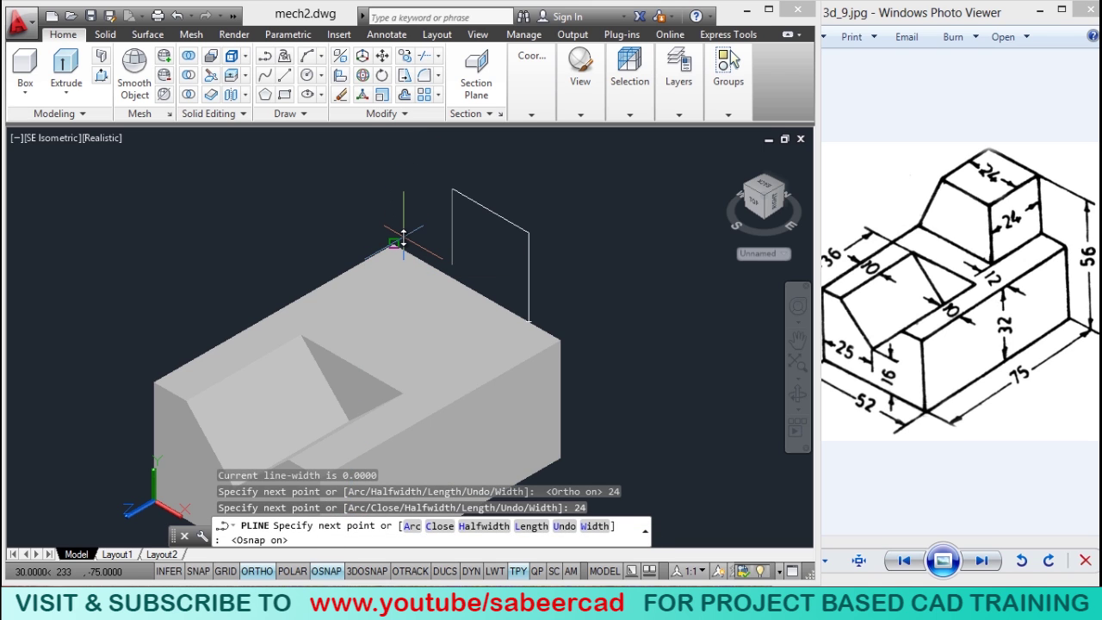
text(C)
key(Return)
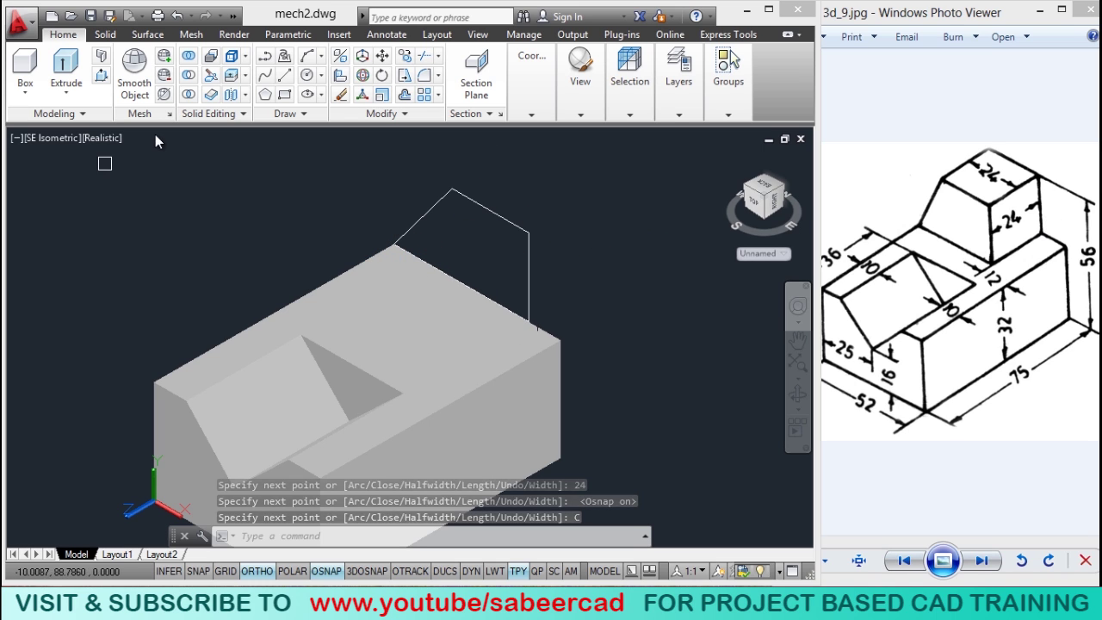
- Extrude the closed rear profile 24 toward the front to form the raised block on the base
click(66, 69)
click(517, 220)
right_click(518, 221)
click(533, 231)
text(24)
key(Return)
middle_drag(387, 387, 393, 336)
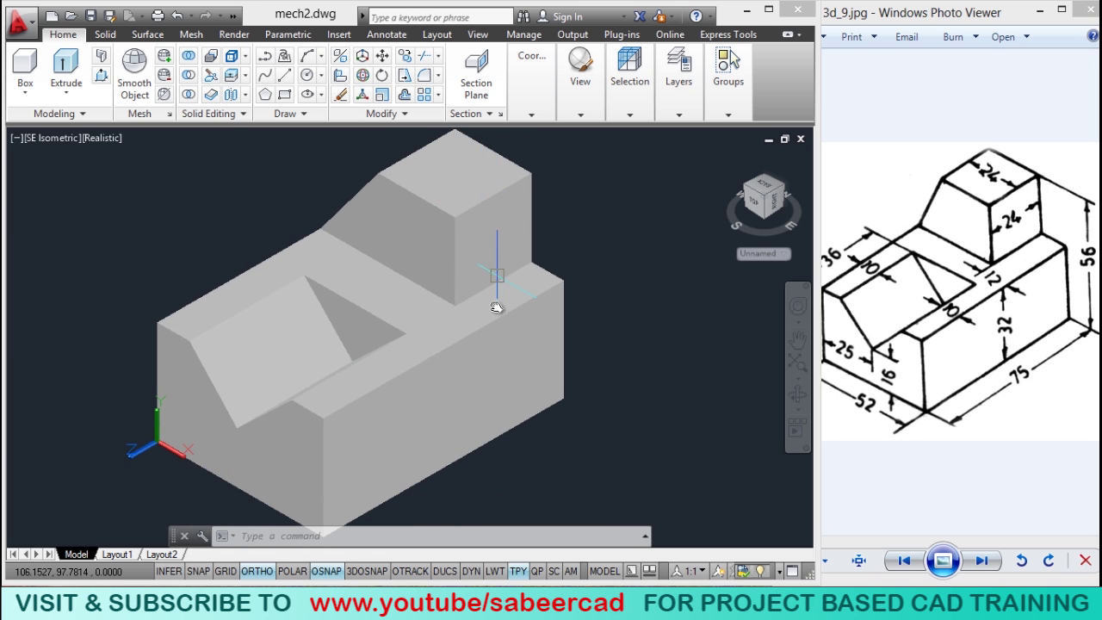
- Union the raised block with the grooved base into one solid
click(189, 55)
click(527, 184)
click(547, 288)
key(Return)
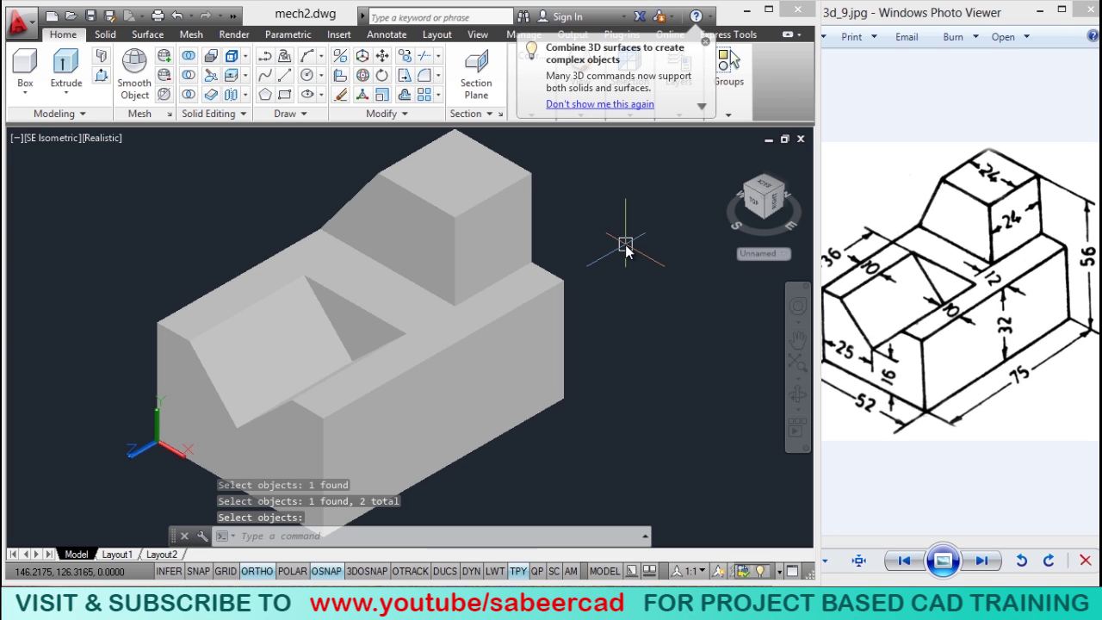
- Orbit around the solid to inspect its front face, V-groove and sloped raised block
text(3dorbit)
key(Return)
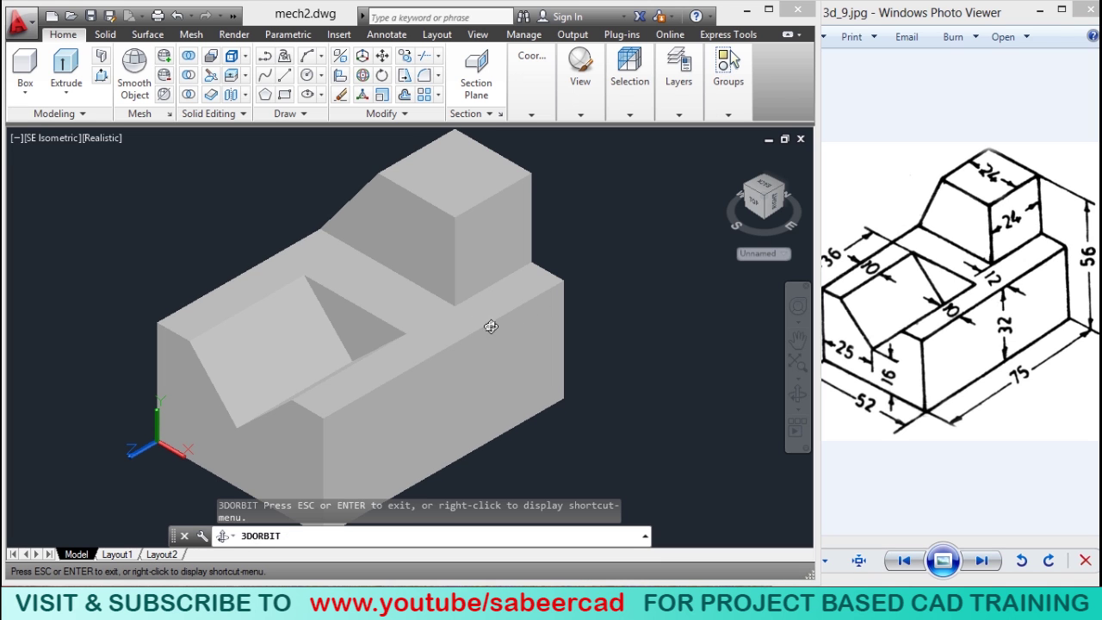
drag(422, 320, 429, 365)
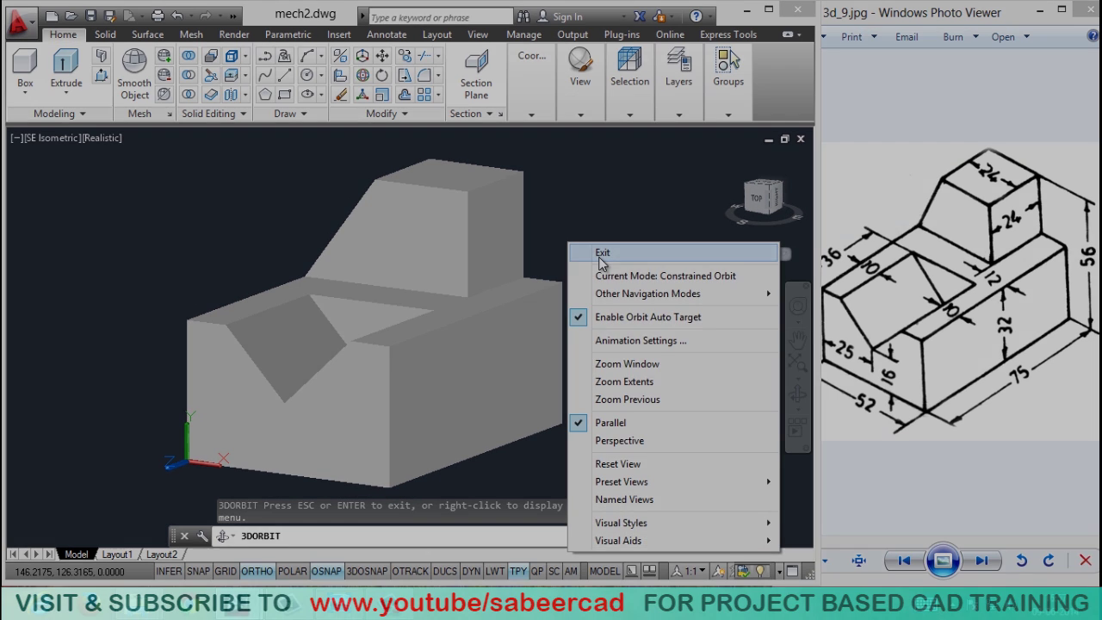